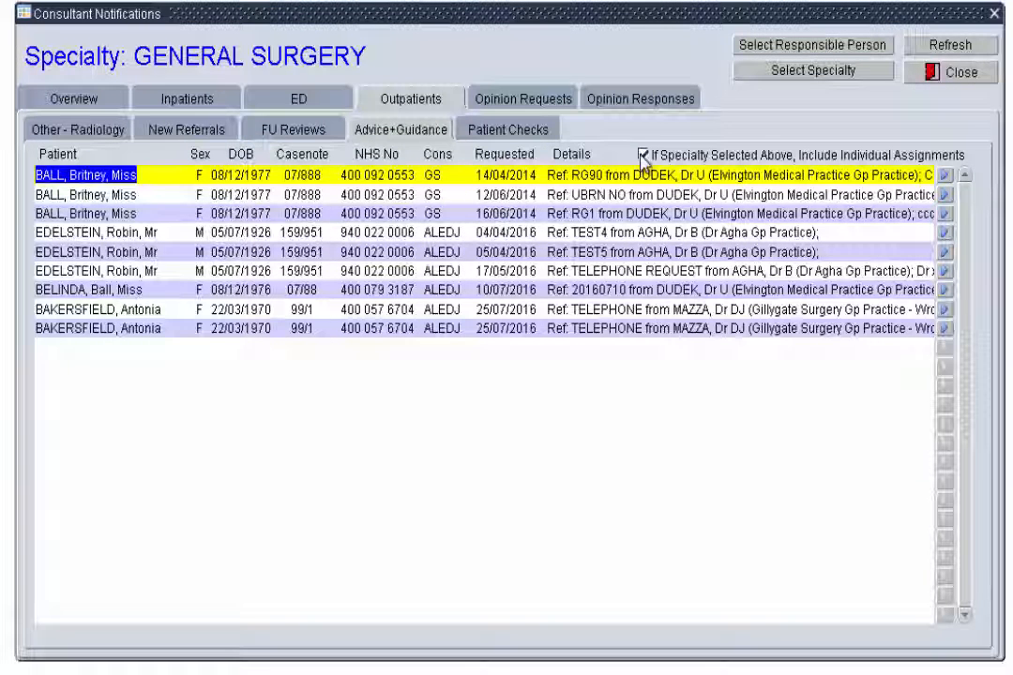
Compare the Advice+Guidance list without and with individual assignments included, and open the outpatient New Referrals list.
left_click(643, 156)
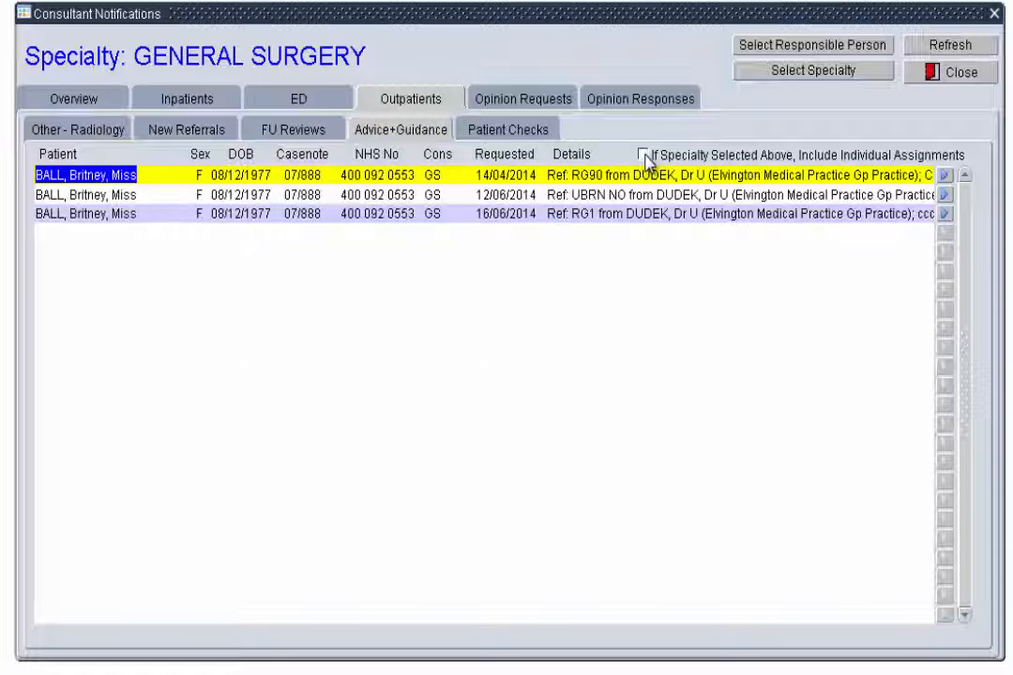
left_click(643, 156)
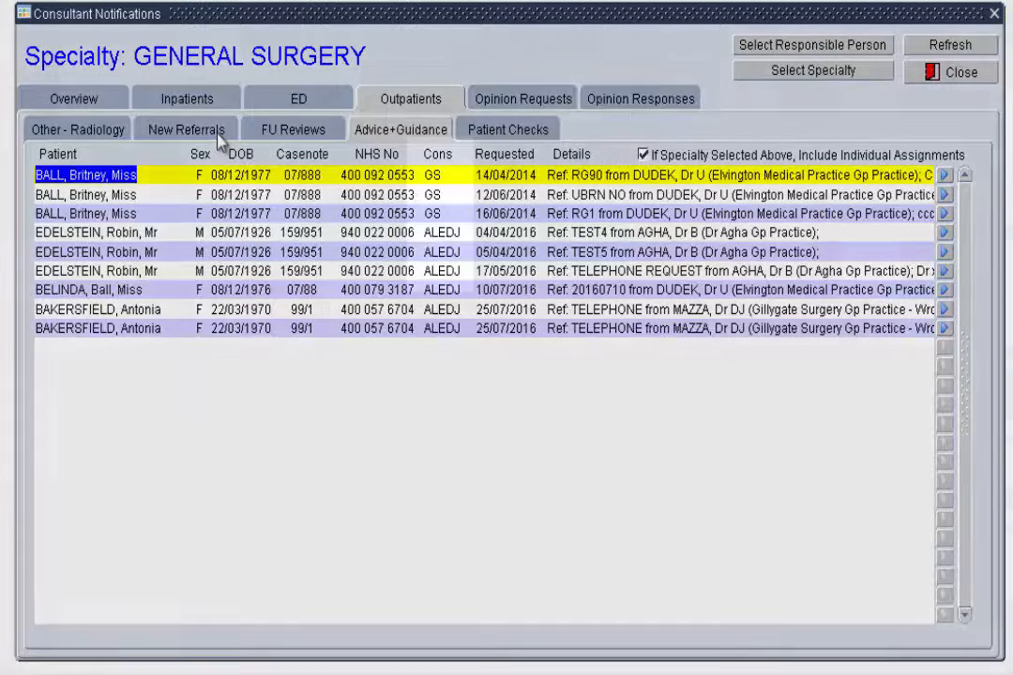
left_click(219, 131)
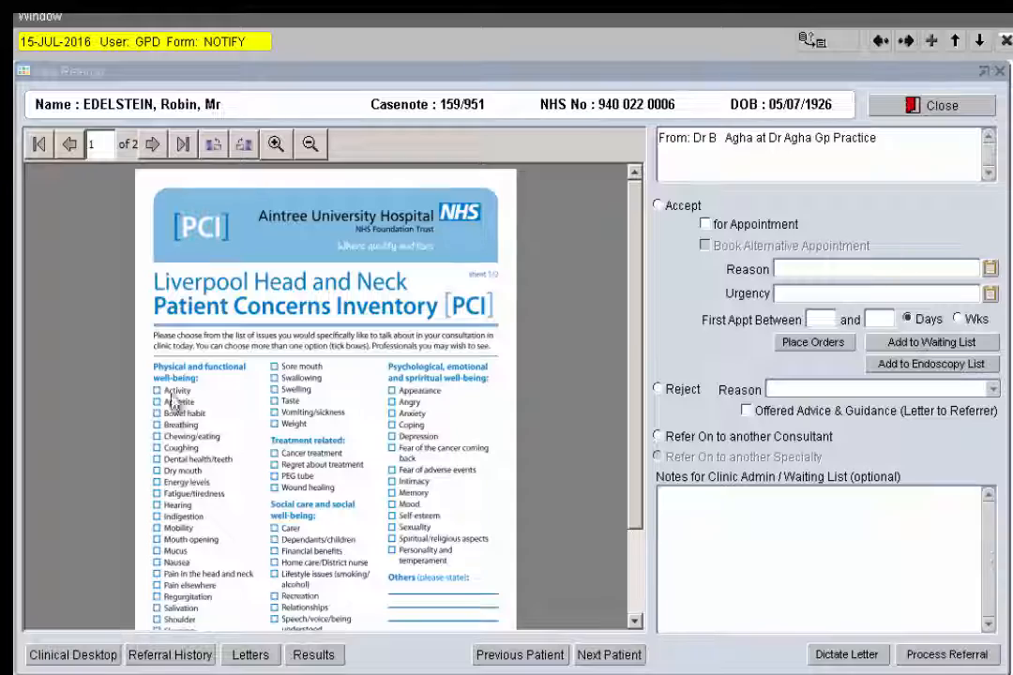
Page back and forth through the two-page referral document, and rotate page 2 sideways and back upright.
left_click(154, 145)
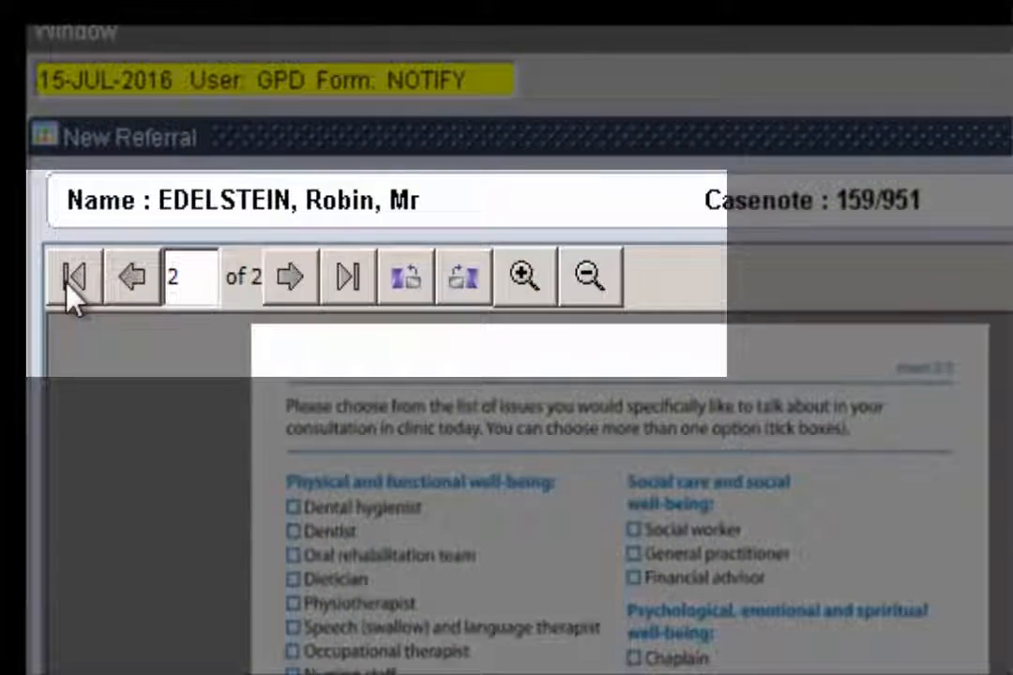
left_click(71, 281)
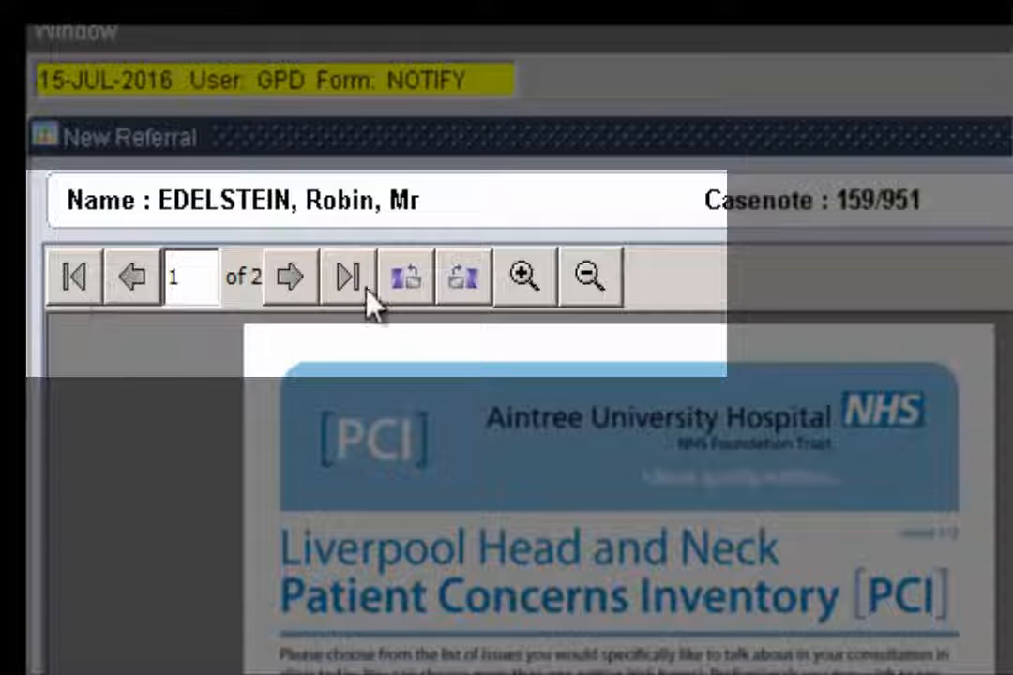
left_click(350, 281)
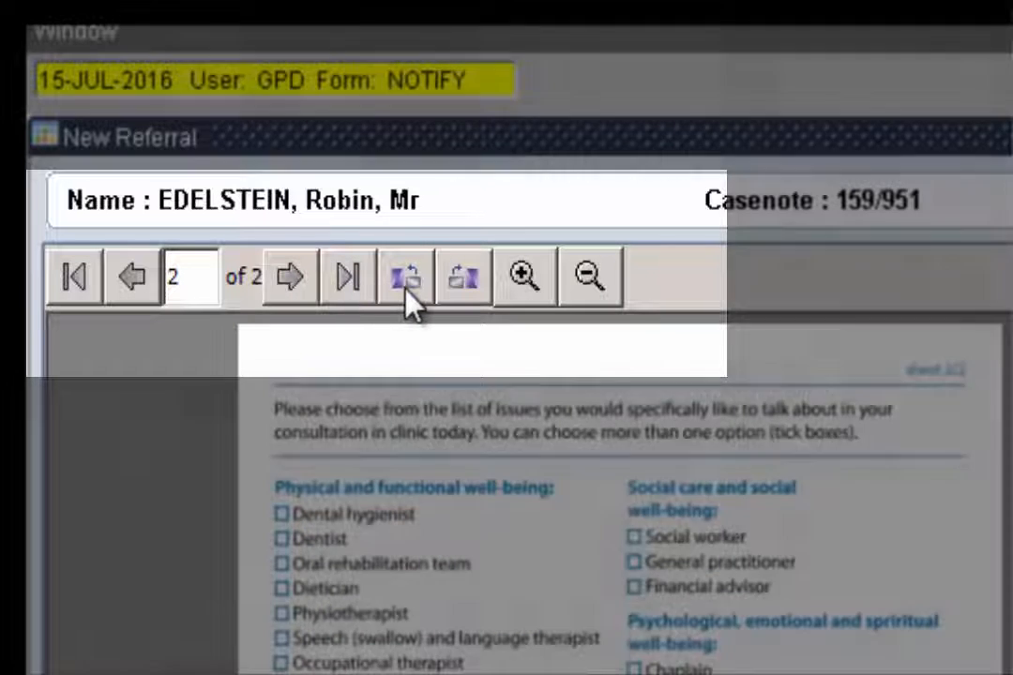
left_click(406, 291)
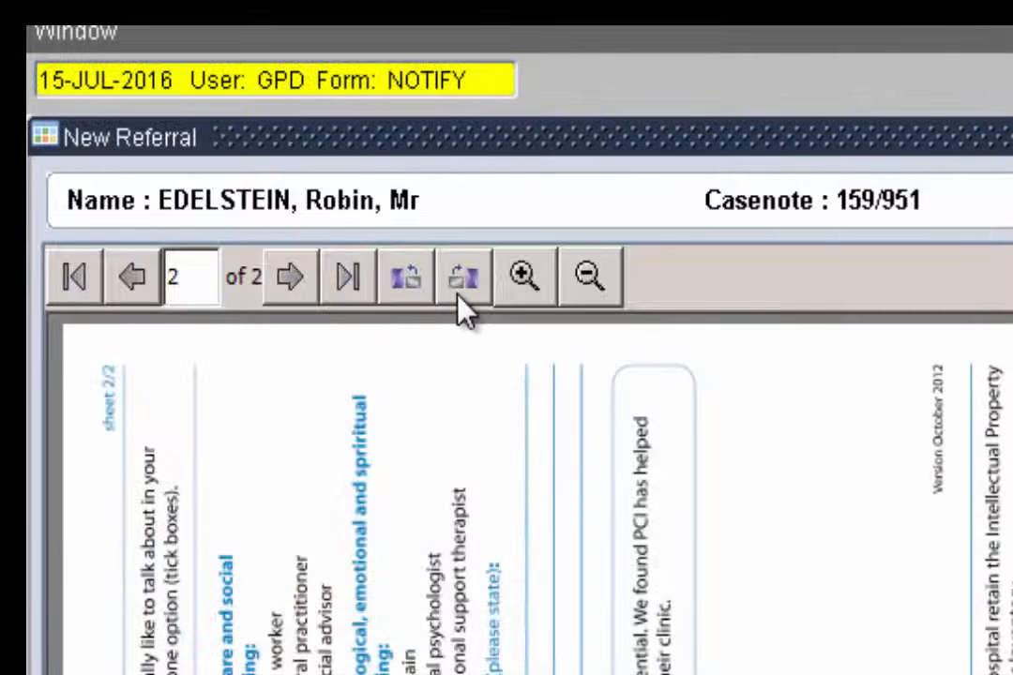
left_click(460, 293)
Zoom the referral document in and out, and enlarge the New Referral window.
left_click(514, 296)
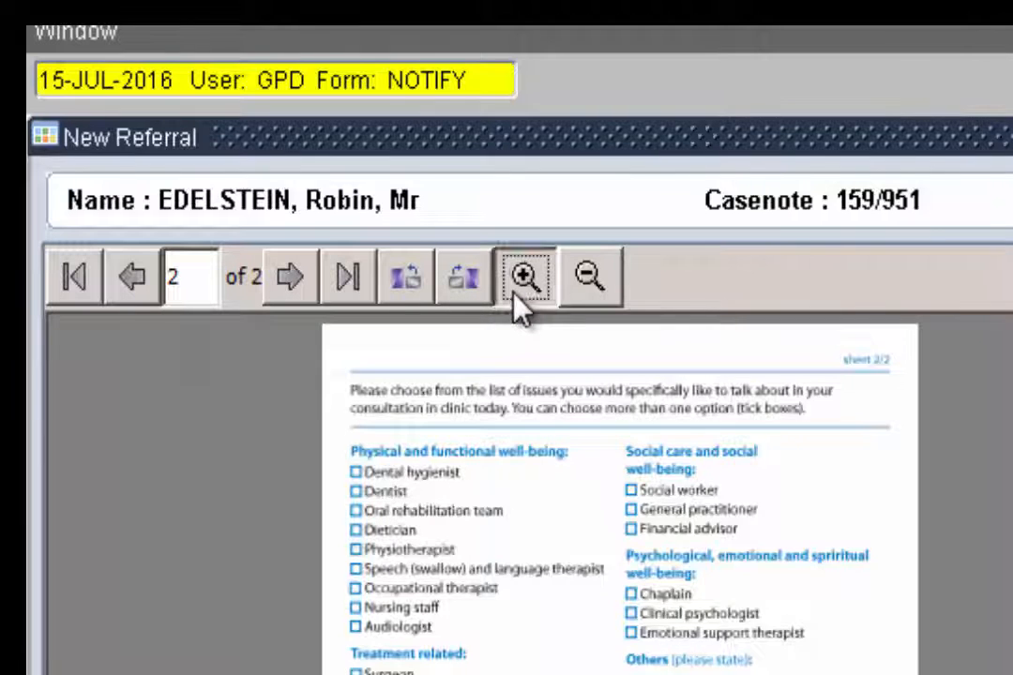
left_click(514, 292)
left_click(514, 292)
left_click(514, 293)
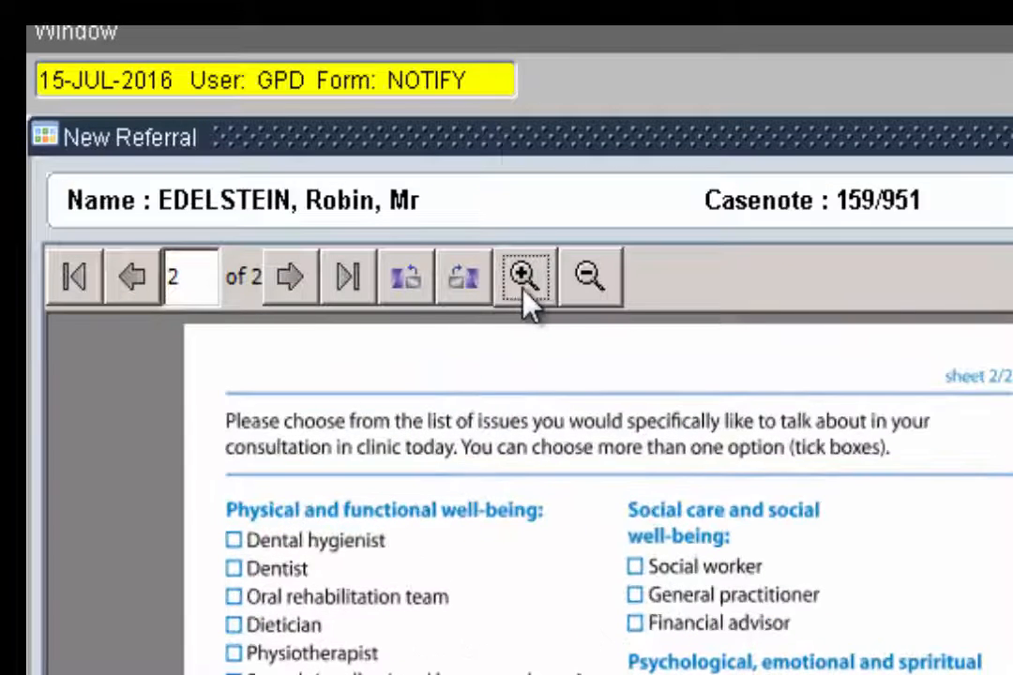
left_click(595, 283)
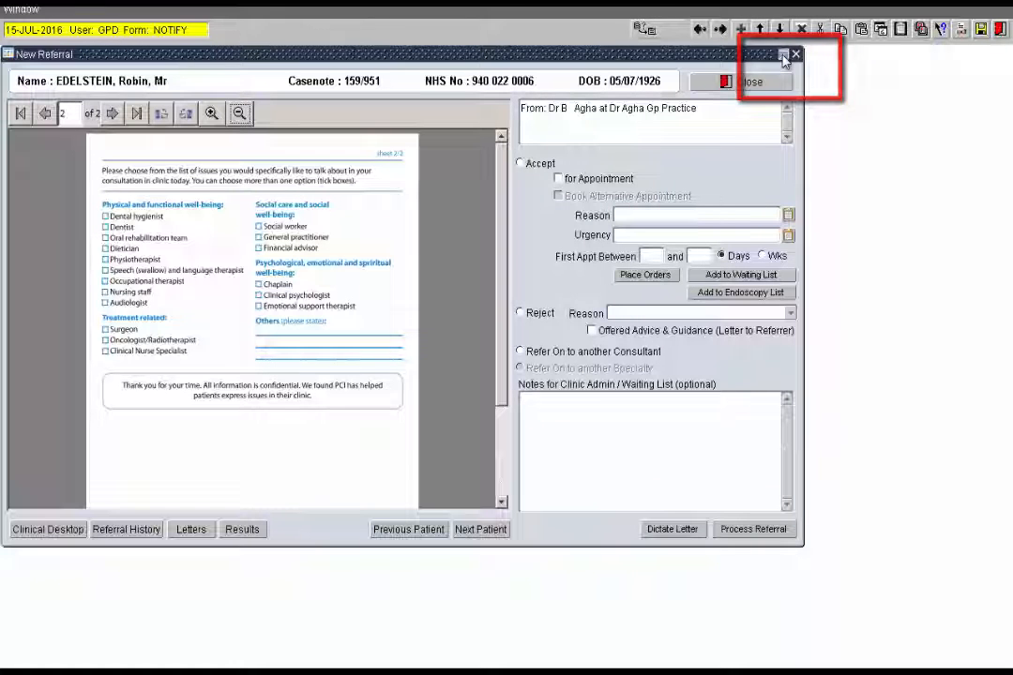
left_click(785, 56)
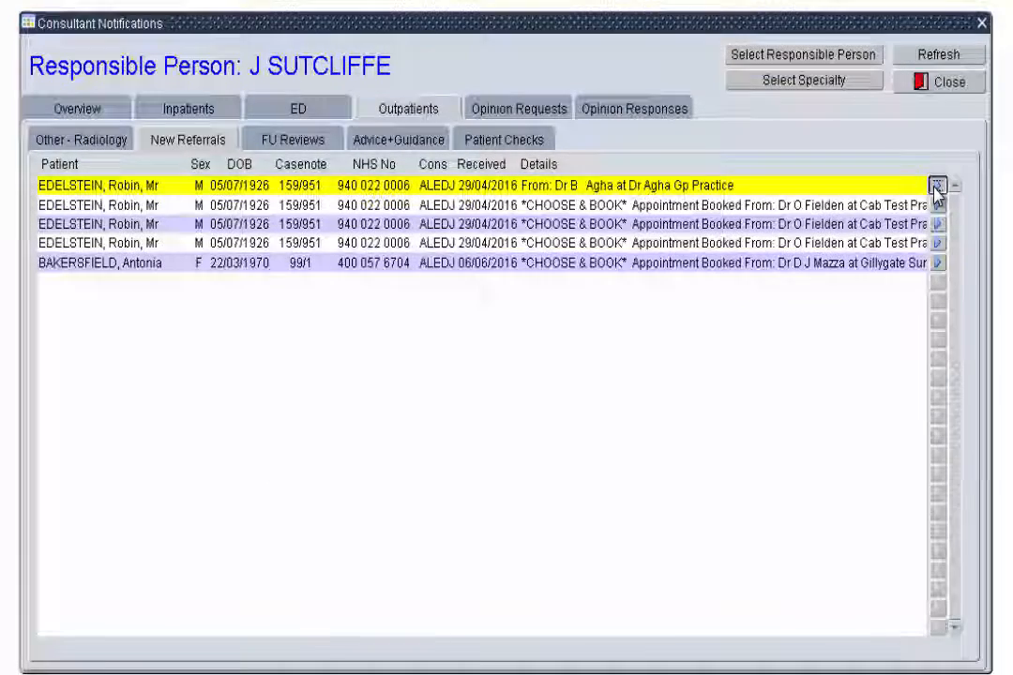
Open the first referral in the New Referrals list and accept it for appointment with urgency ROUTINE.
left_click(937, 188)
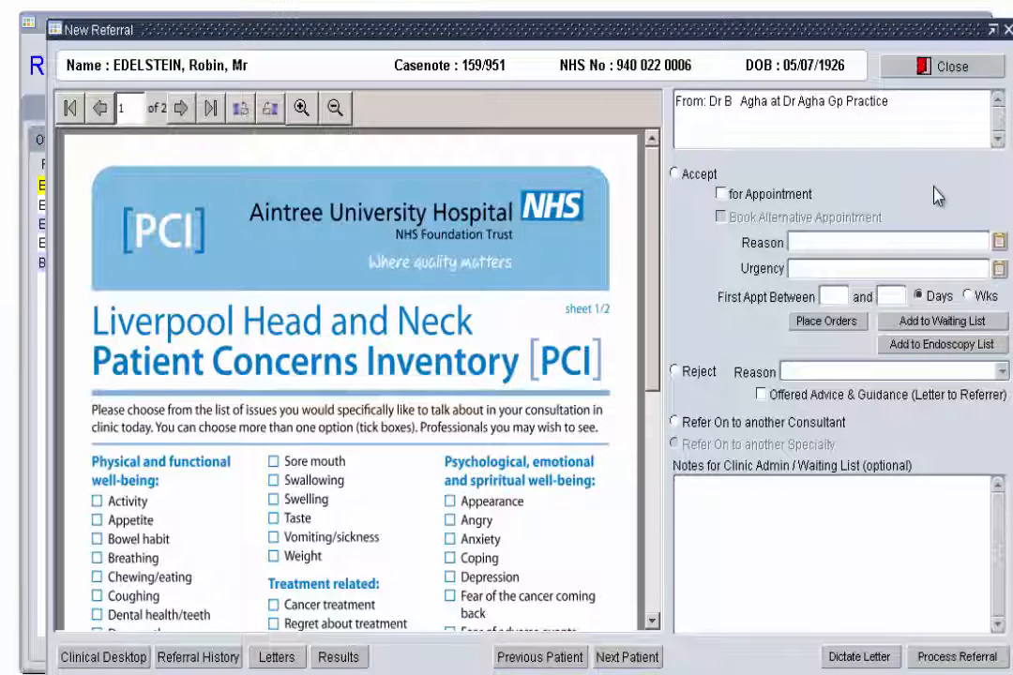
left_click(678, 176)
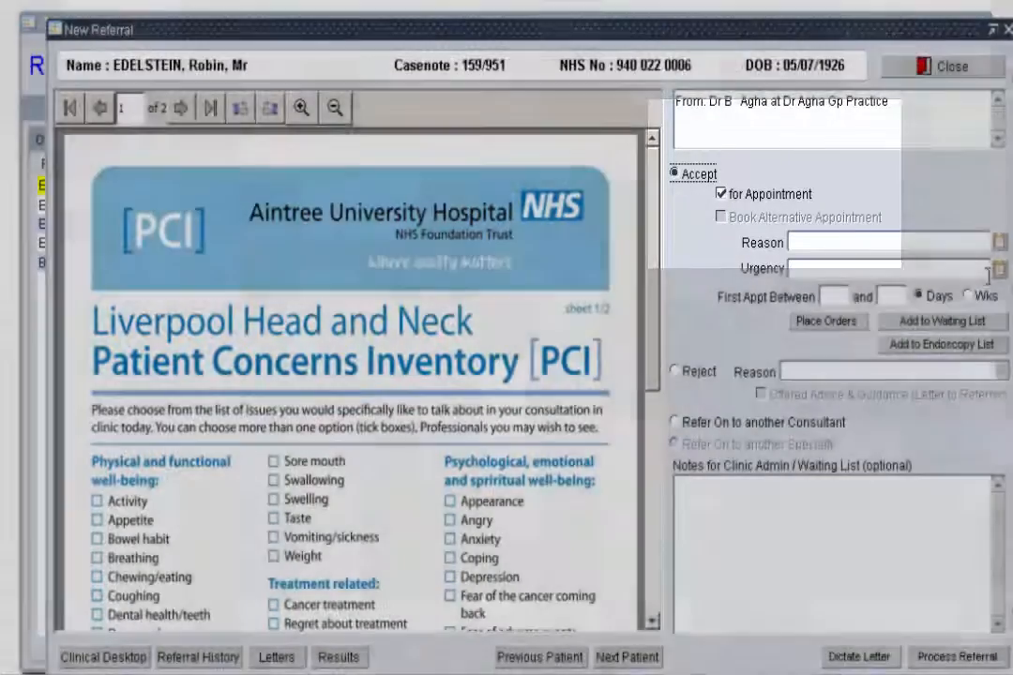
left_click(998, 269)
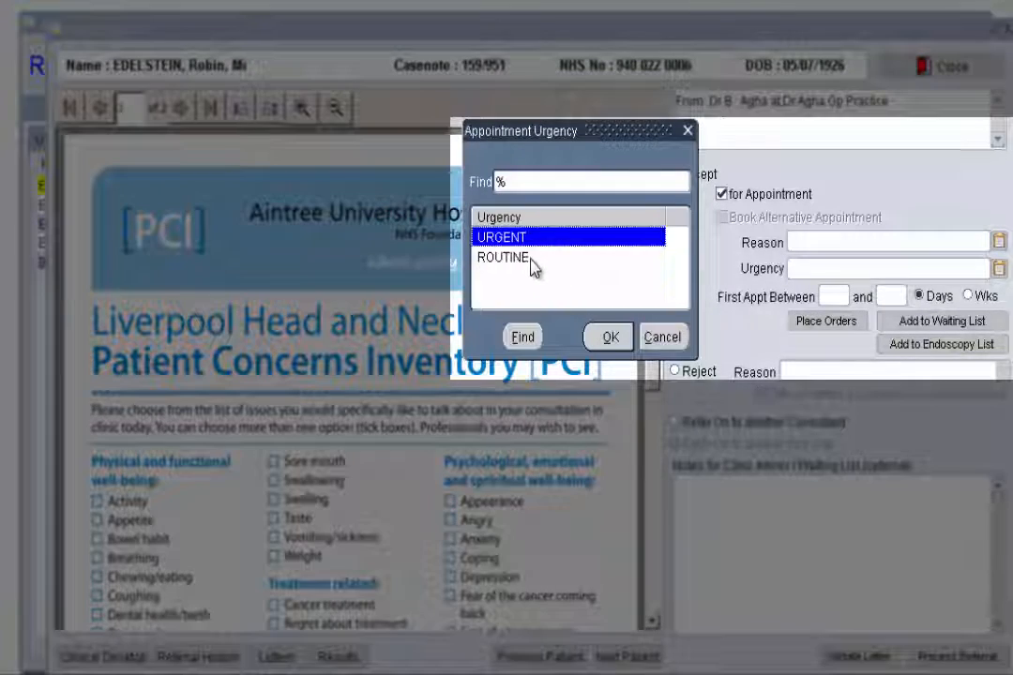
left_click(531, 265)
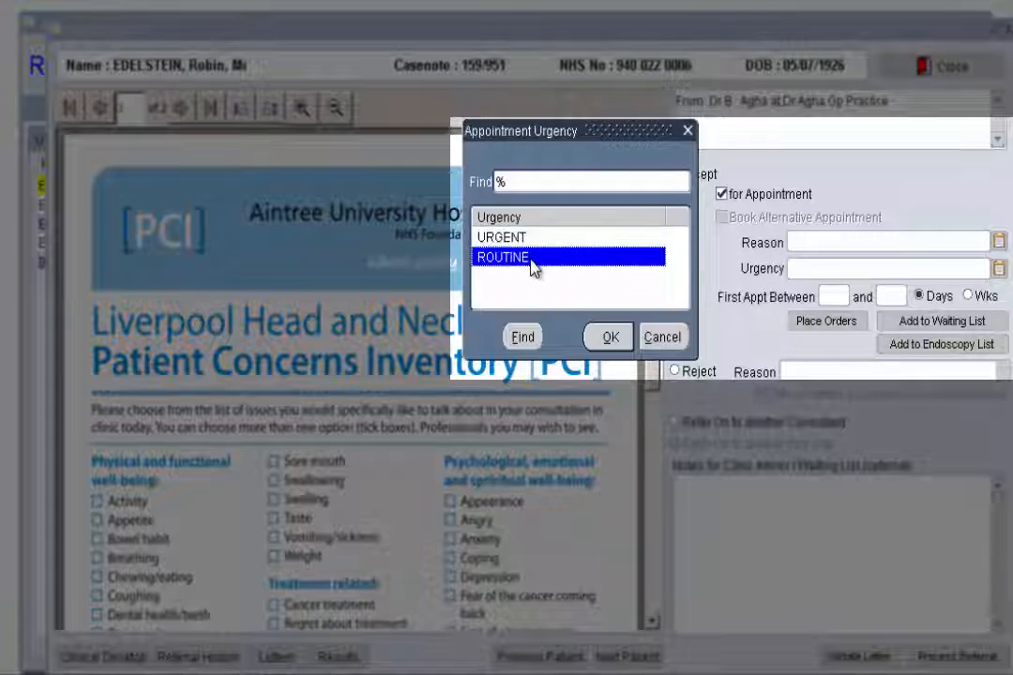
left_click(605, 343)
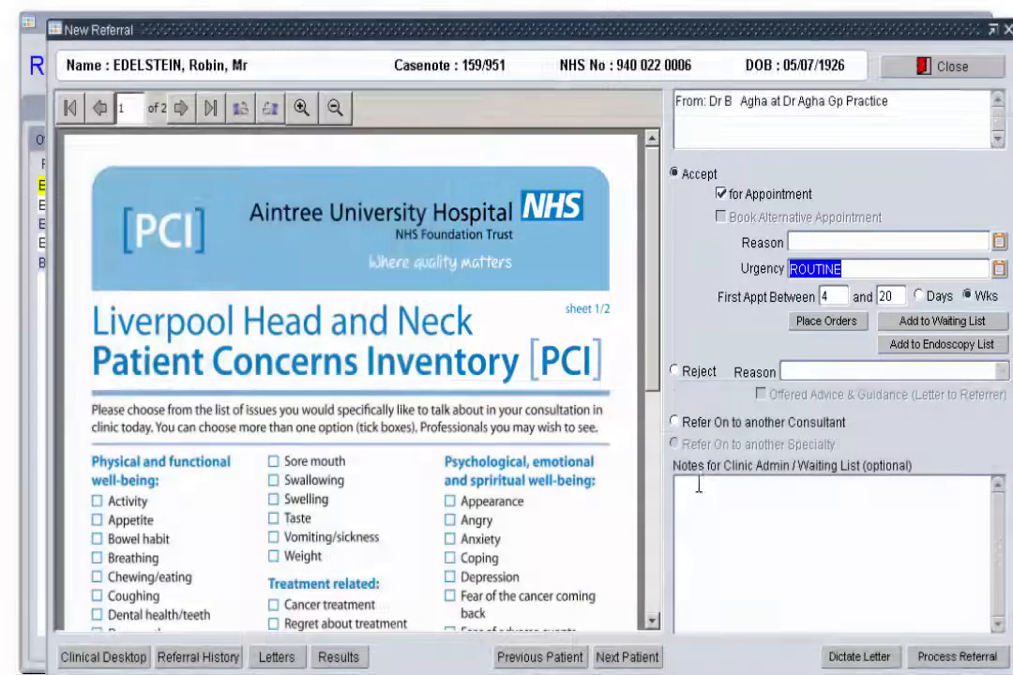
Enter "cxr on arrival. Cons to see" in the notes for clinic admin and waiting list.
left_click(698, 484)
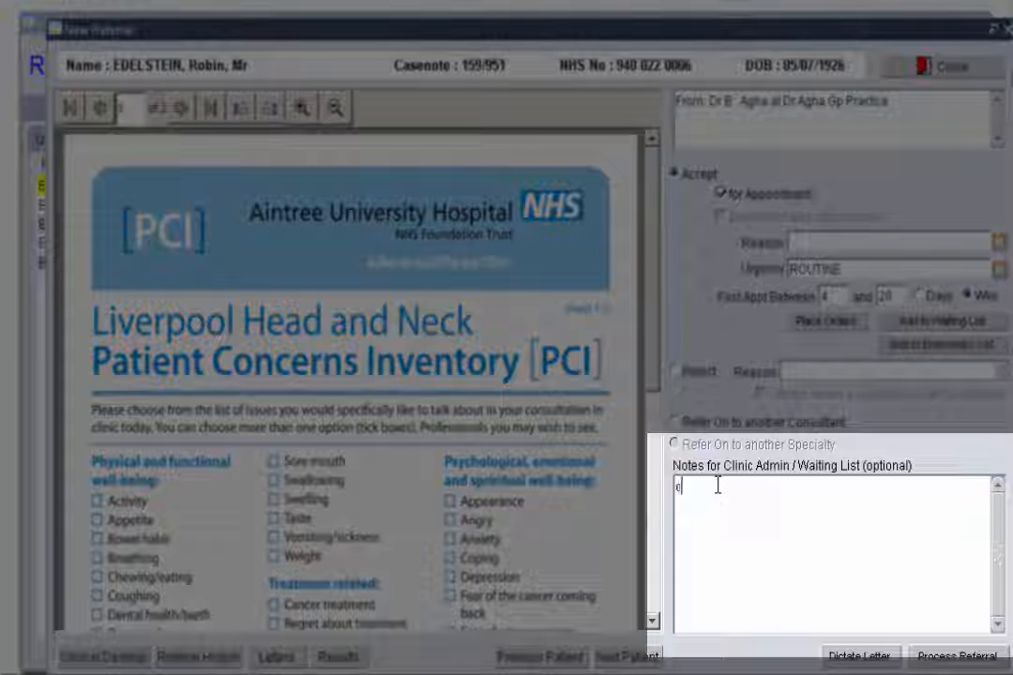
type("cxr on a")
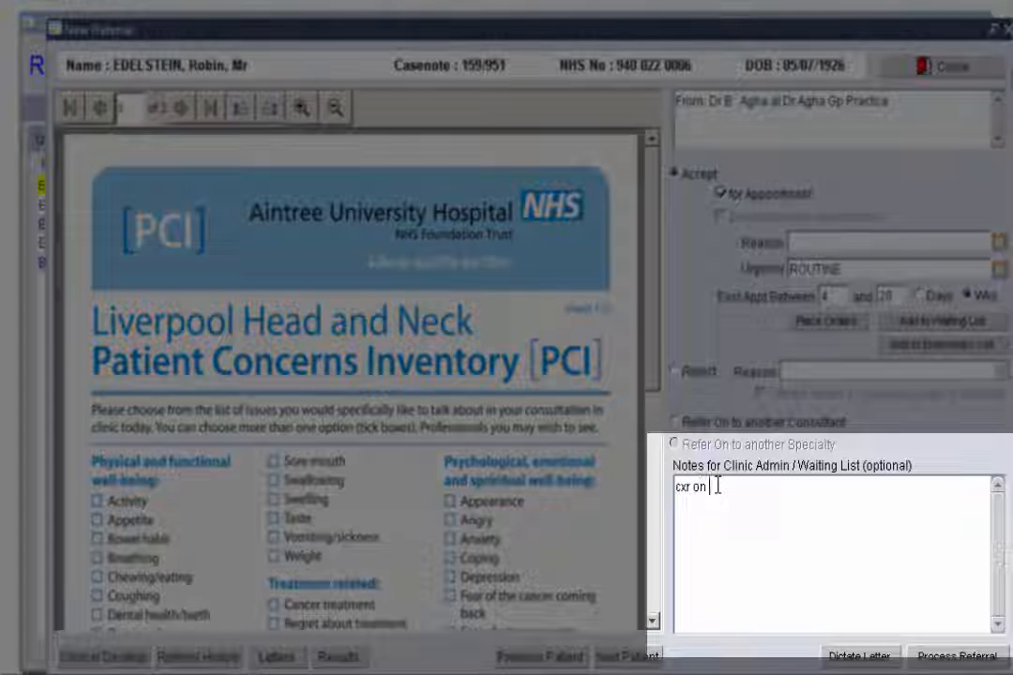
type("rrival. ")
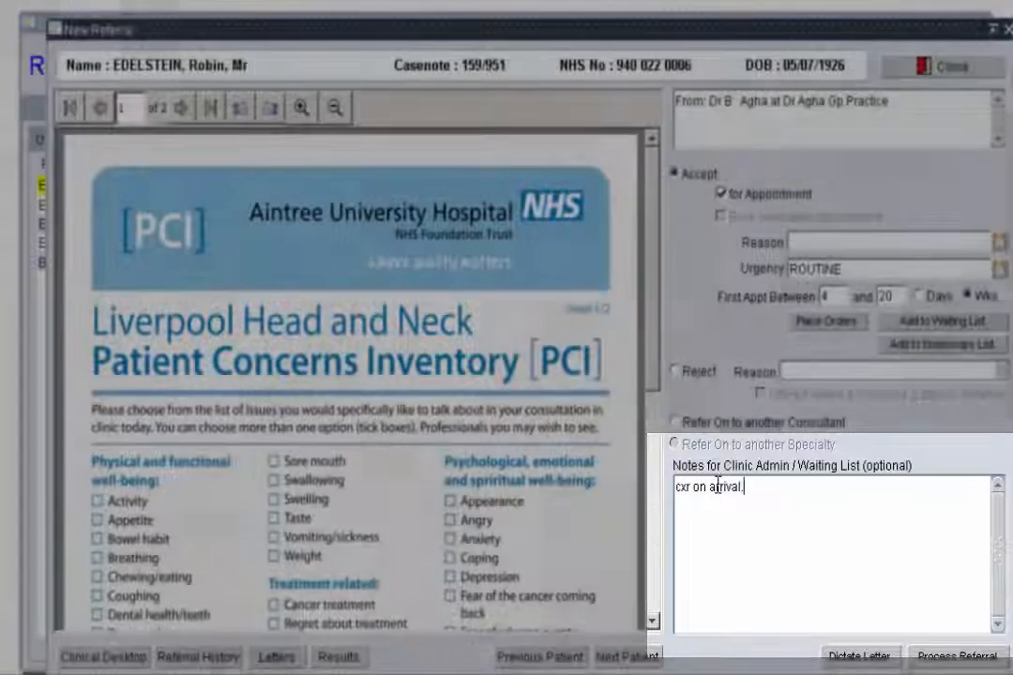
type("Cons to s")
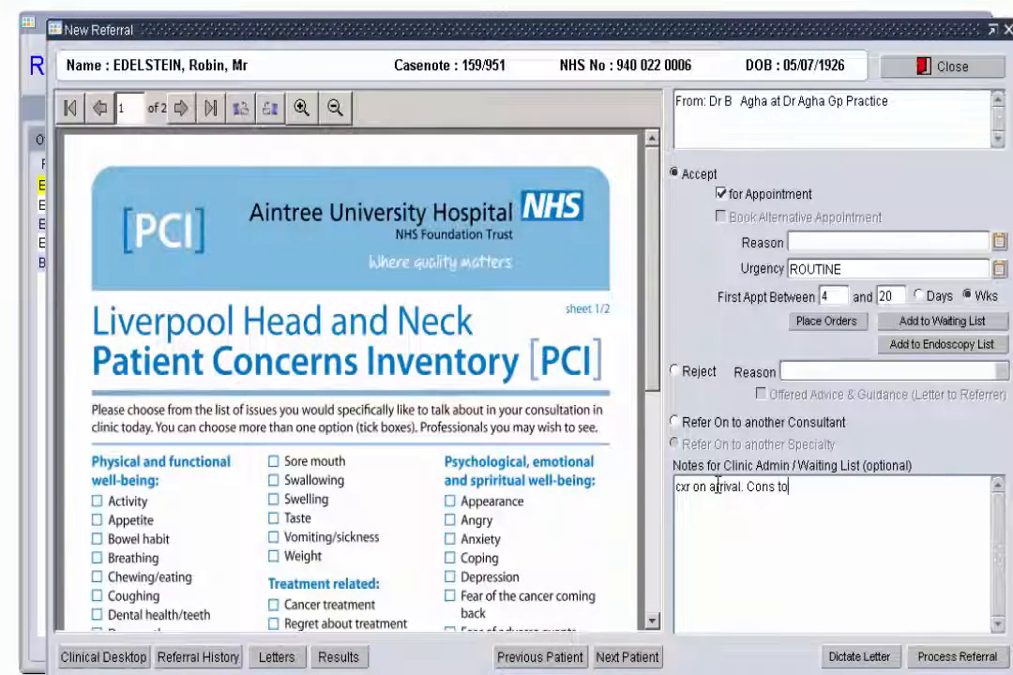
type("ee")
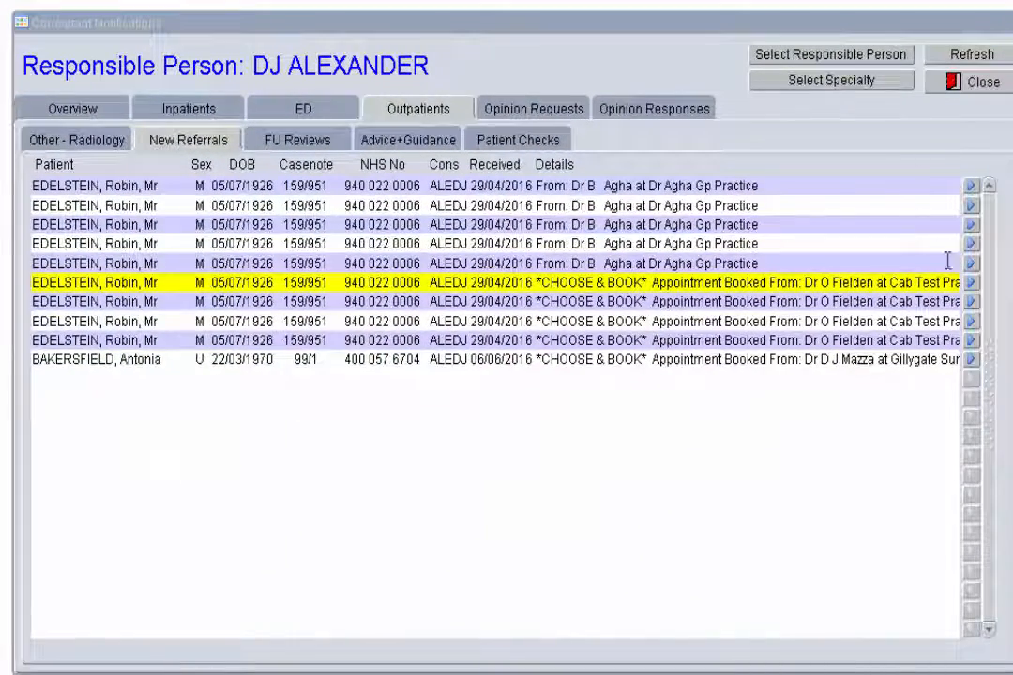
Open the first Choose & Book referral and accept it with Book Alternative Appointment instead of this appointment.
left_click(971, 283)
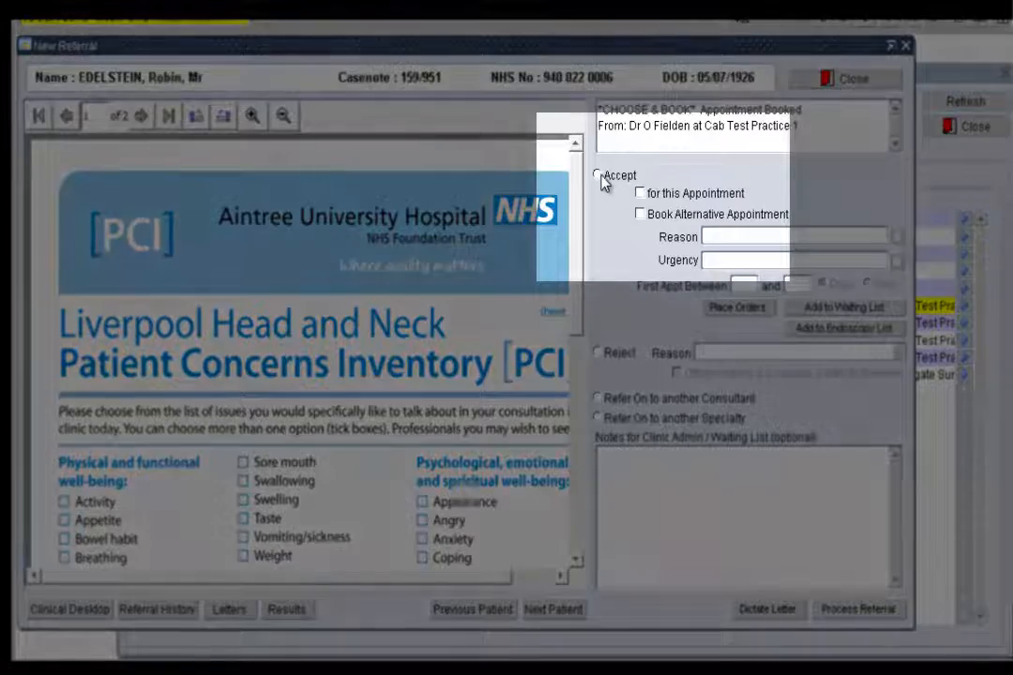
left_click(599, 176)
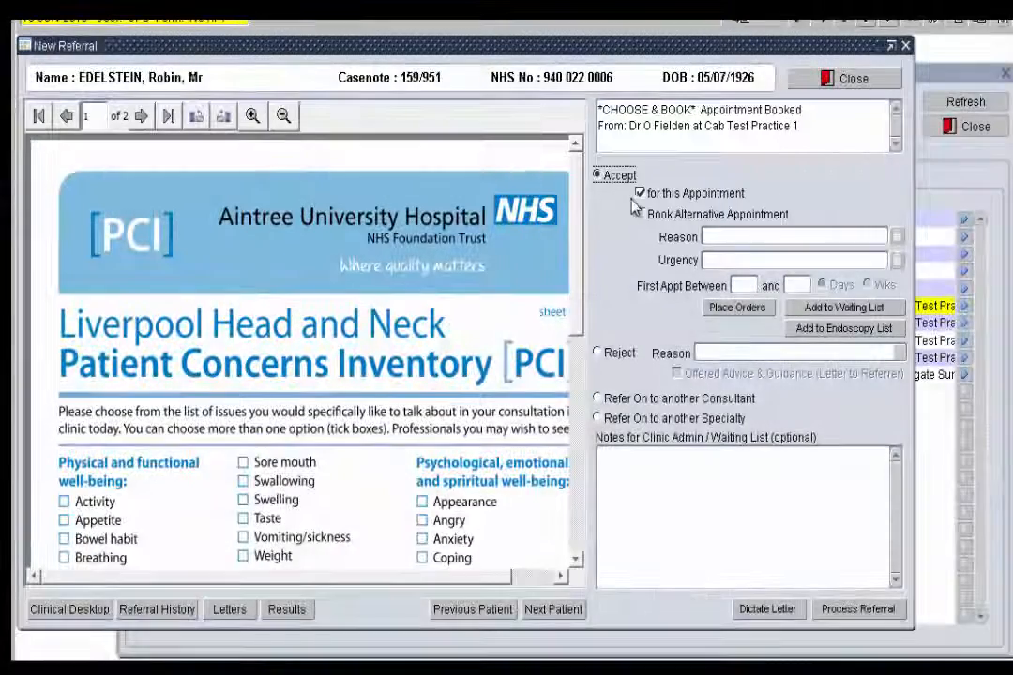
left_click(640, 195)
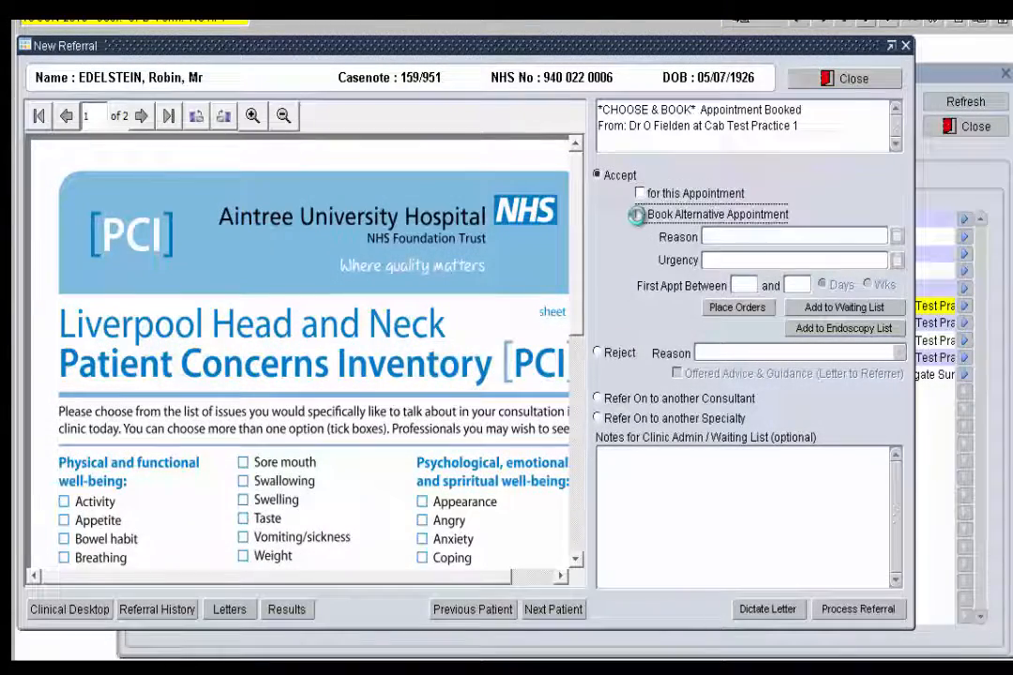
left_click(638, 215)
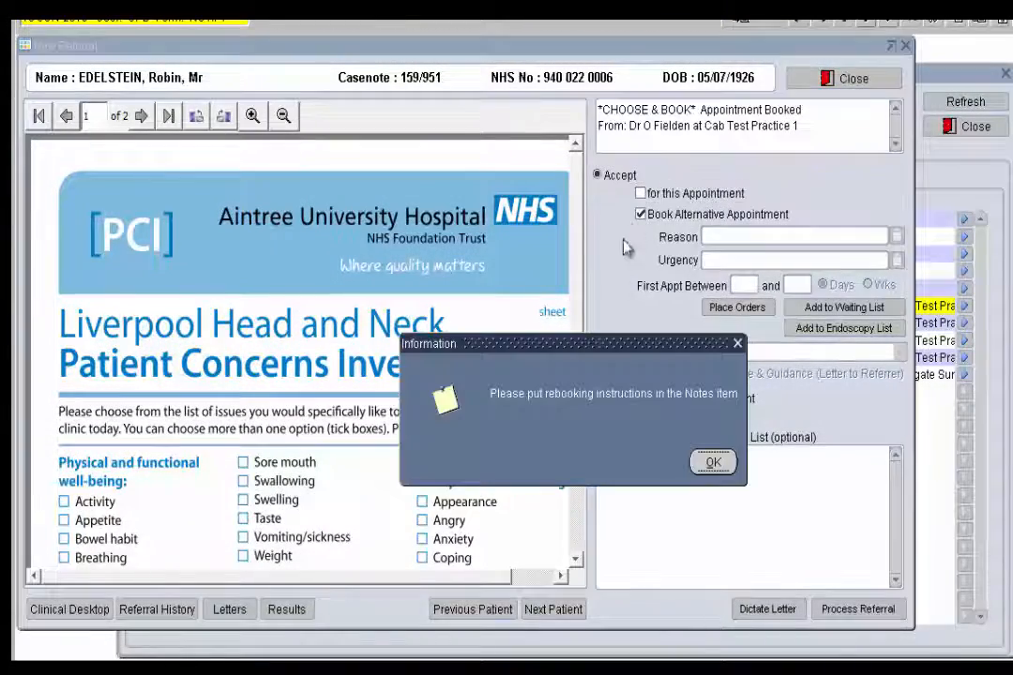
left_click(709, 462)
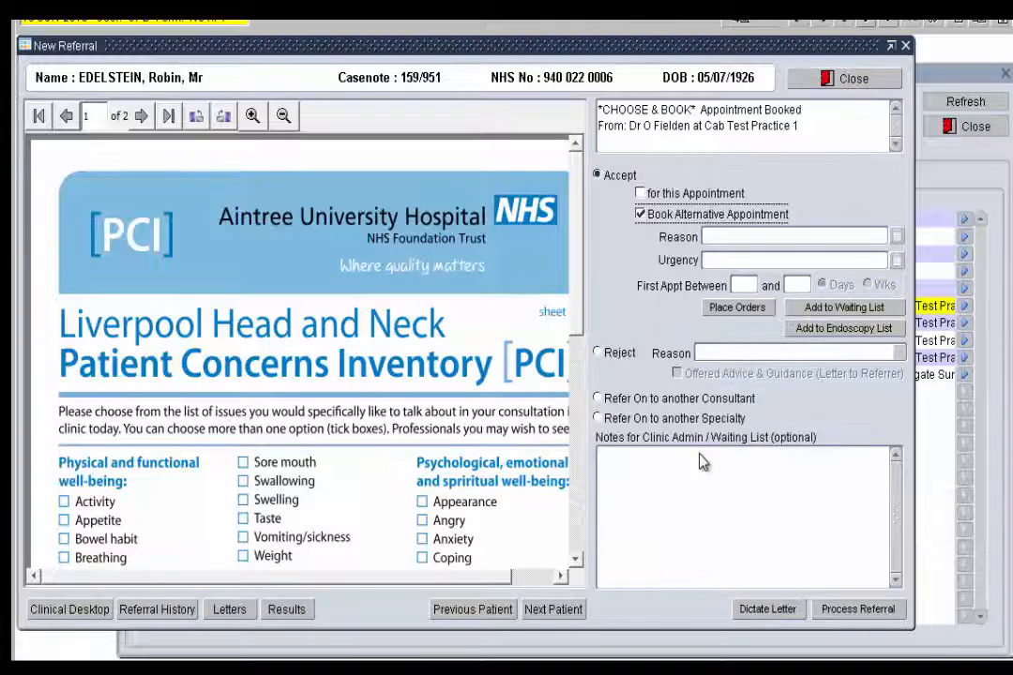
Enter the rebooking note "Bring appt forward to be in next 3 weeks. Cons to see." and process the referral.
left_click(631, 462)
type("B")
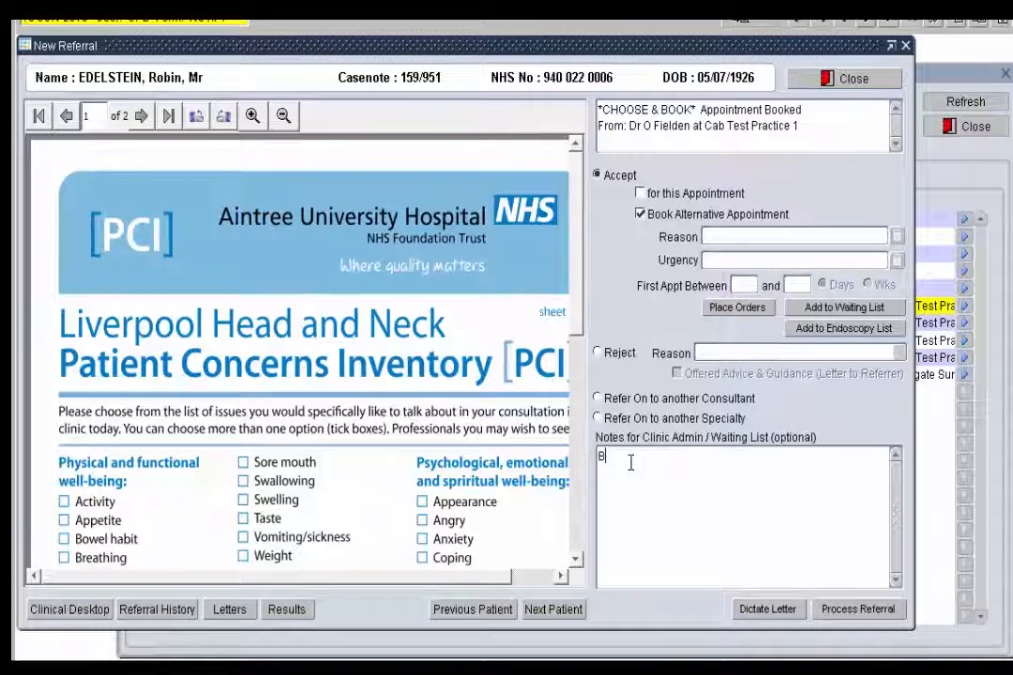
type("ring appt forward to be ")
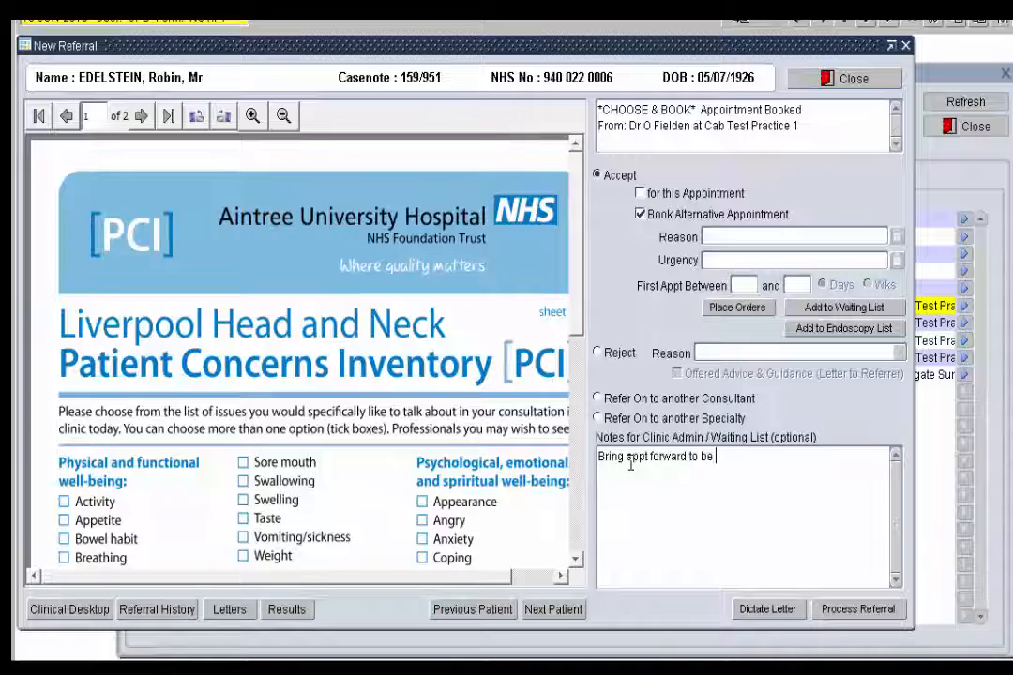
type("in next ")
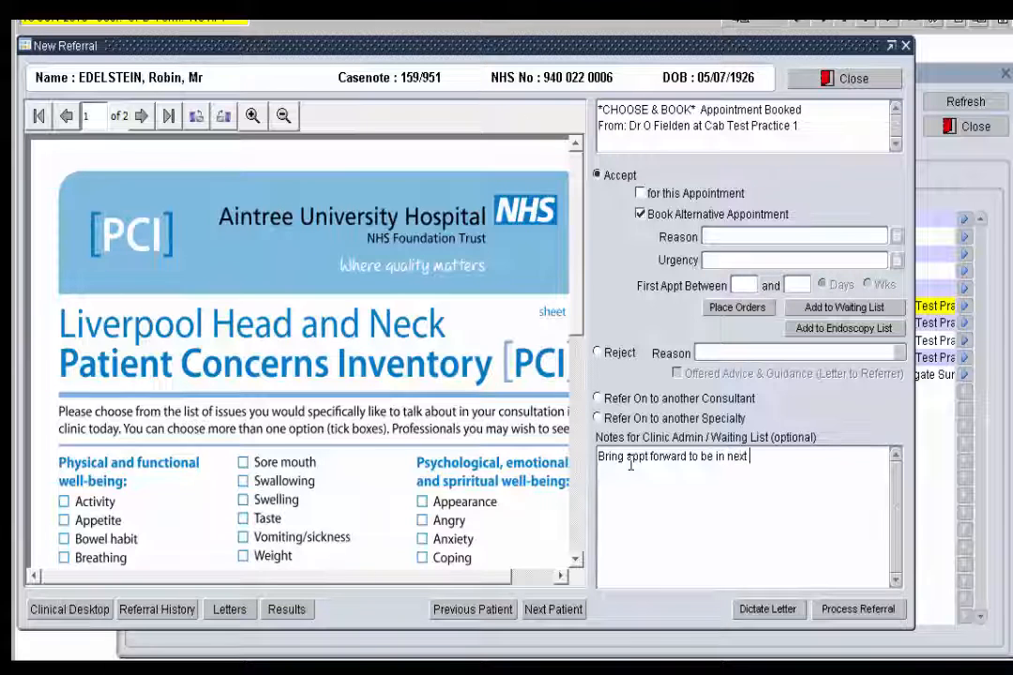
type("3 weeks")
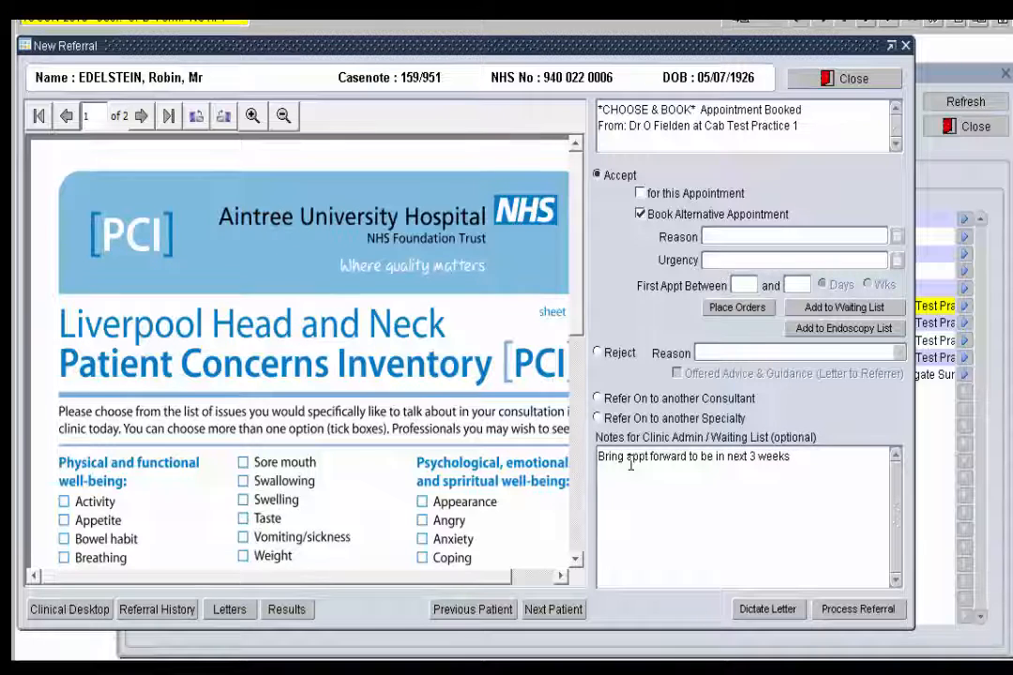
type(".  Co")
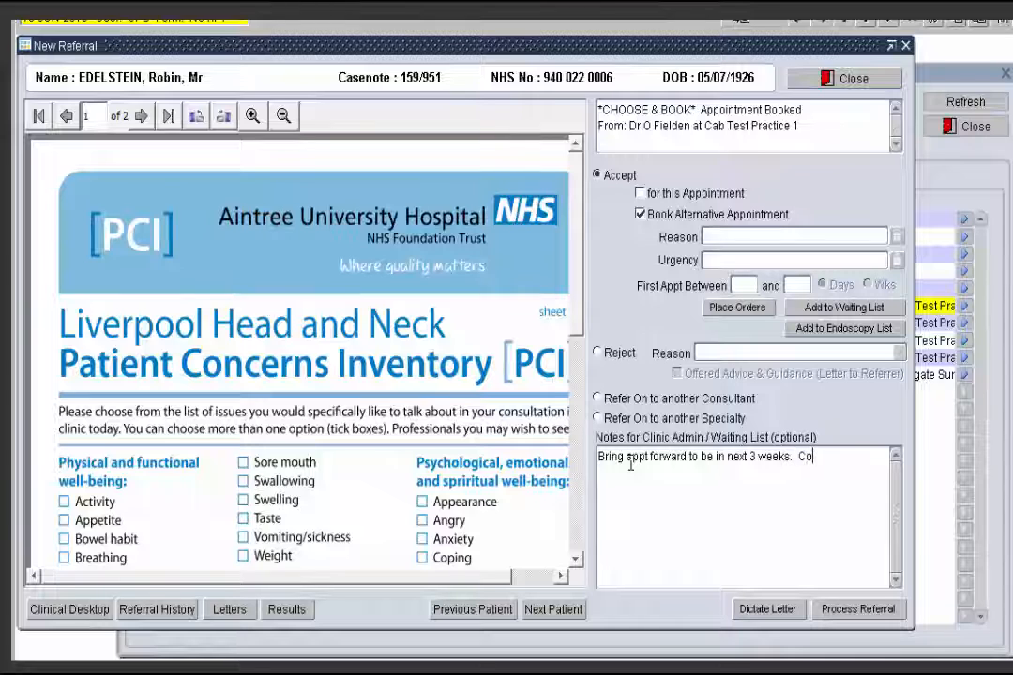
type("ns to see")
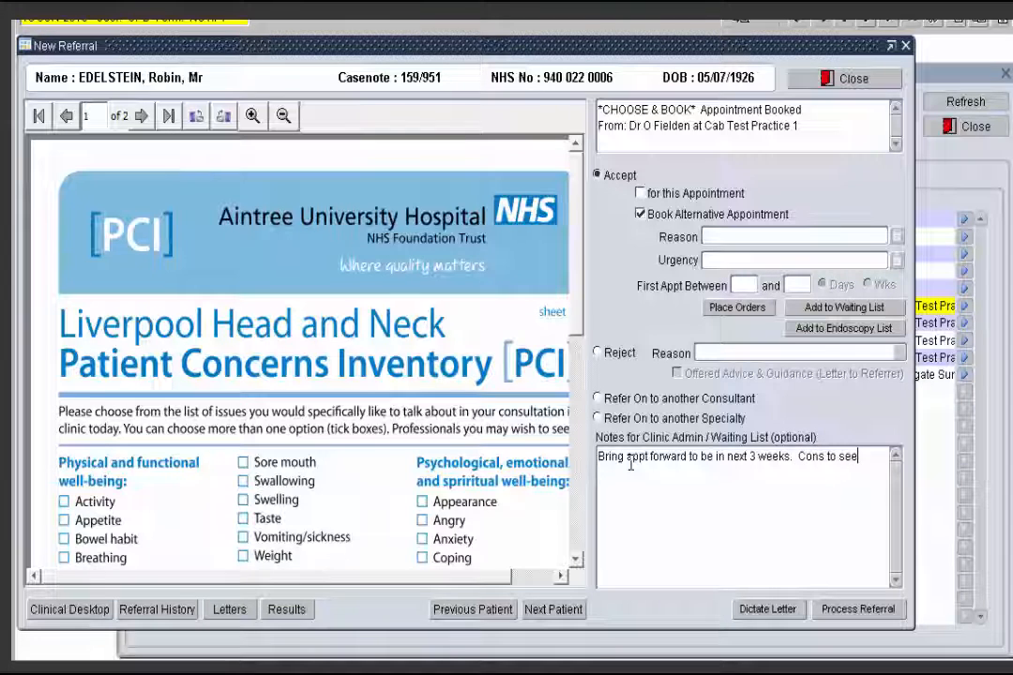
type(".")
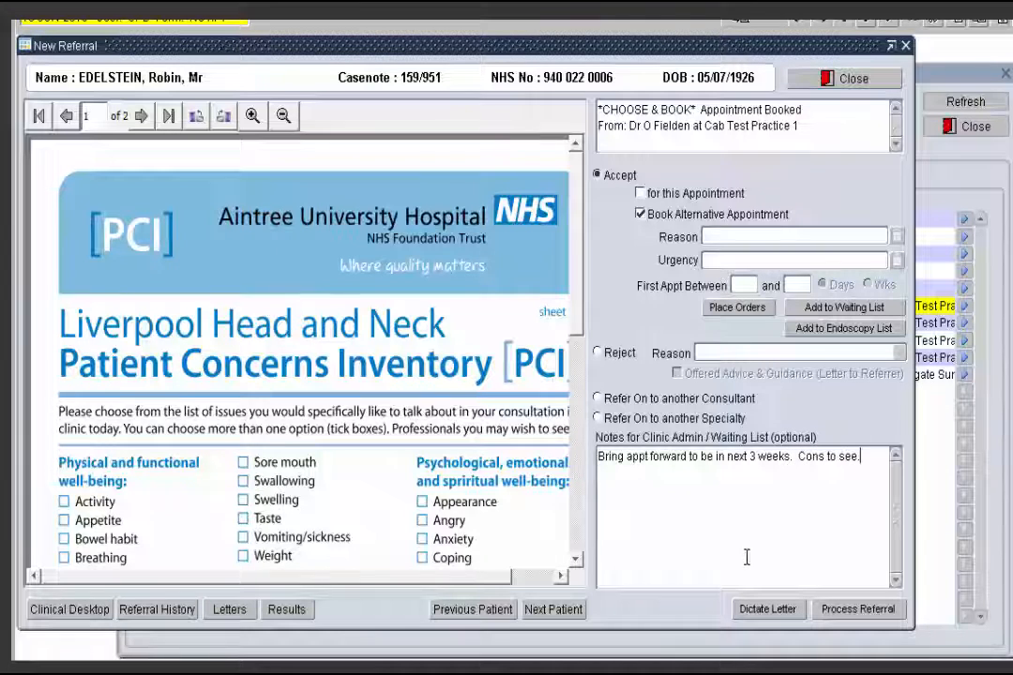
left_click(832, 610)
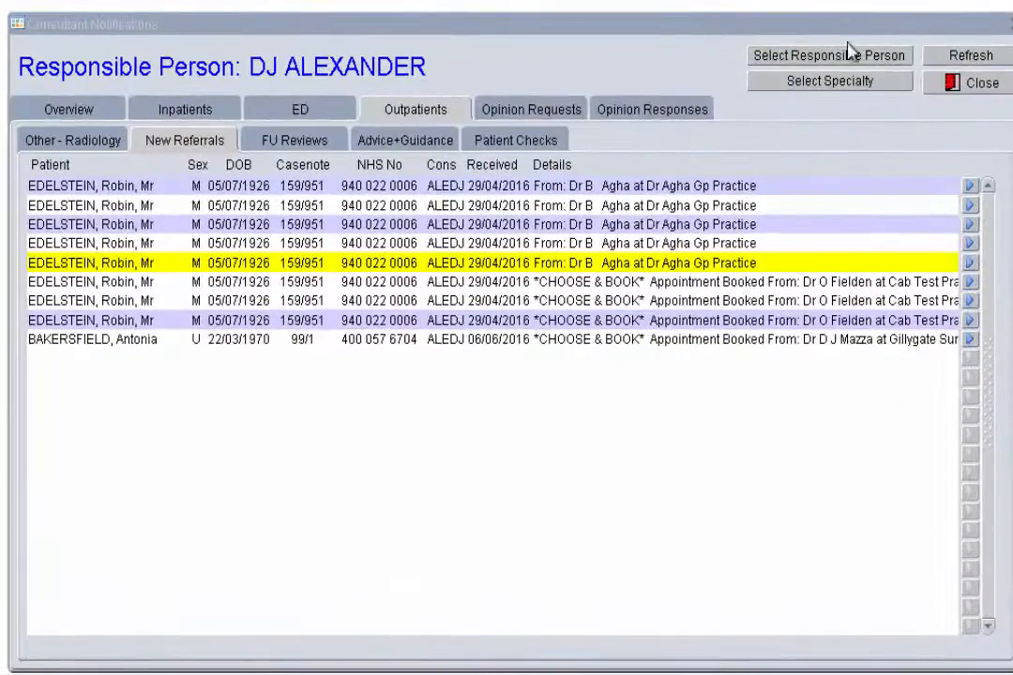
Open the highlighted GP practice referral in the New Referrals list and reject it with the reason Incorrect Referral.
left_click(969, 265)
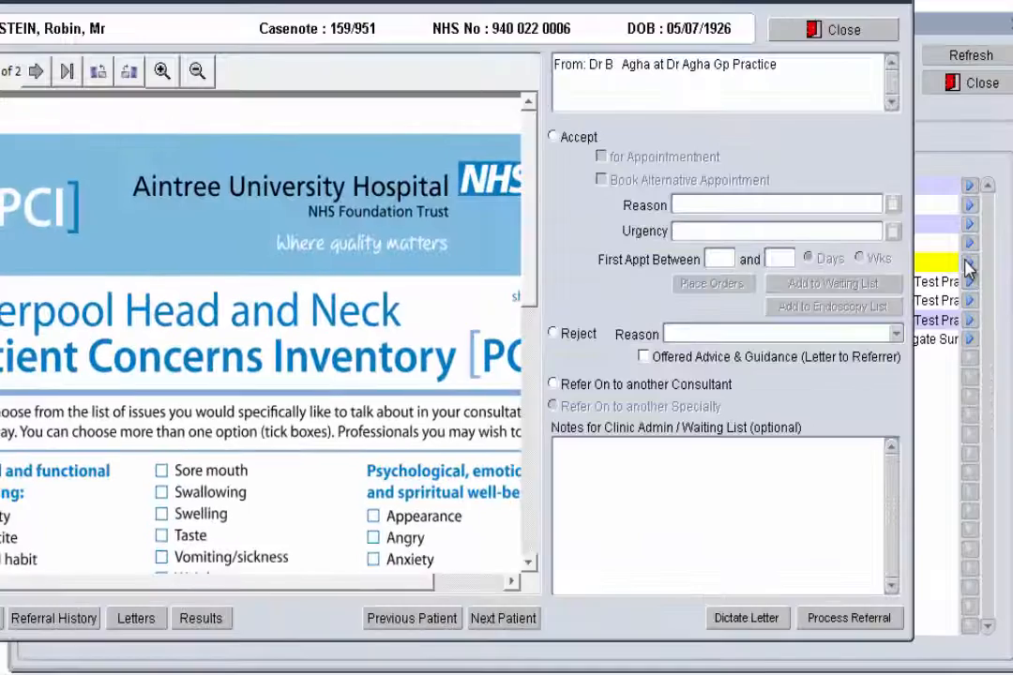
left_click(555, 333)
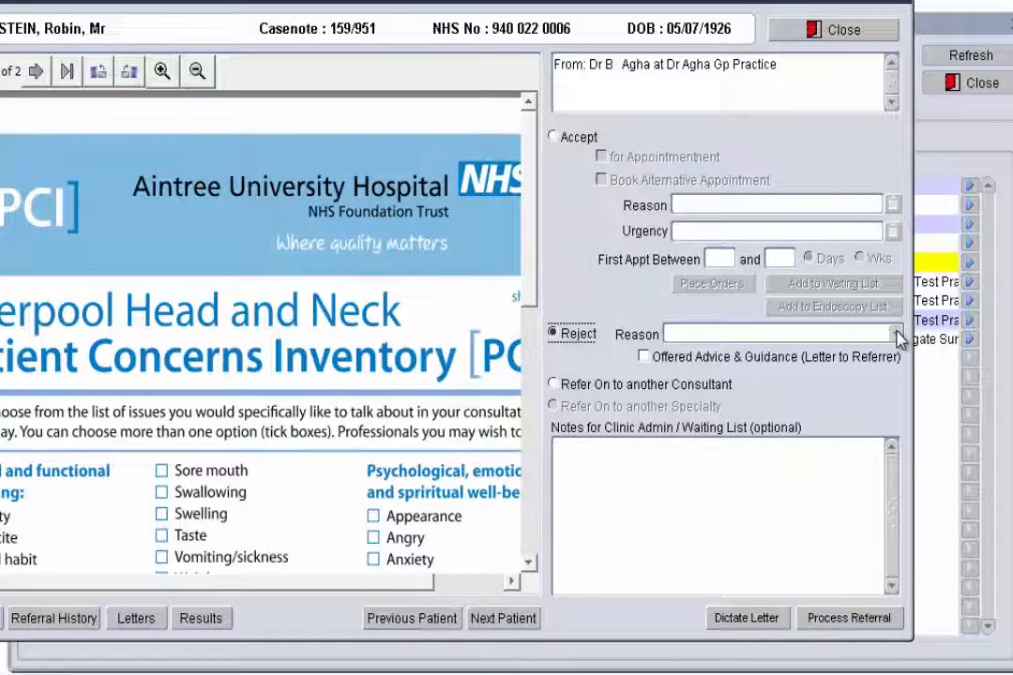
left_click(761, 335)
left_click(776, 278)
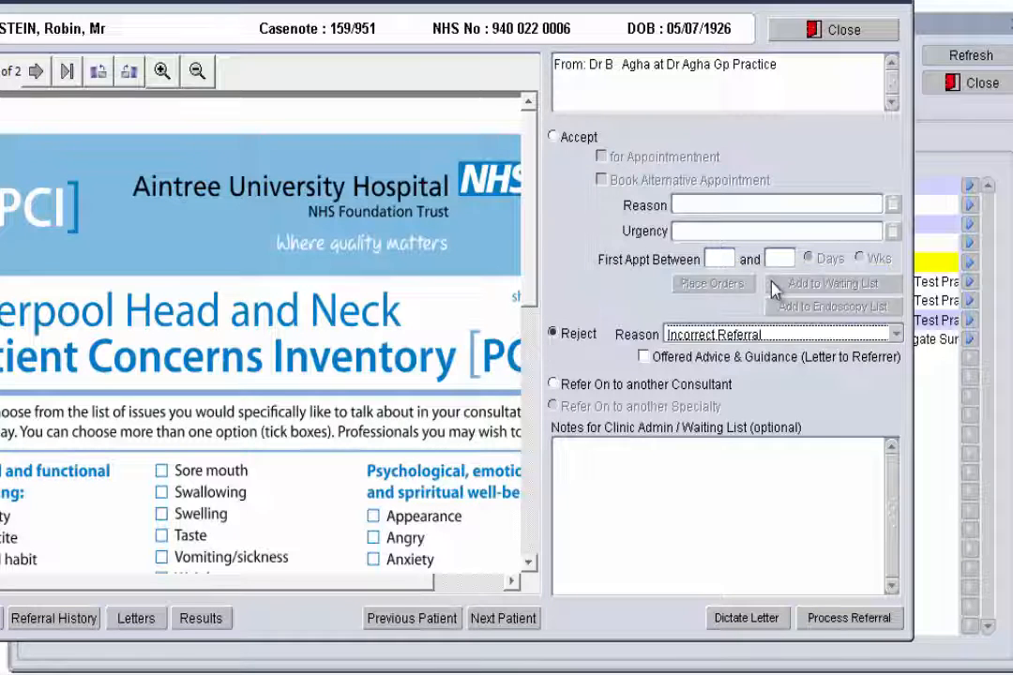
Enter "Insufficient information on referral." in the notes for clinic admin and process the referral.
left_click(585, 451)
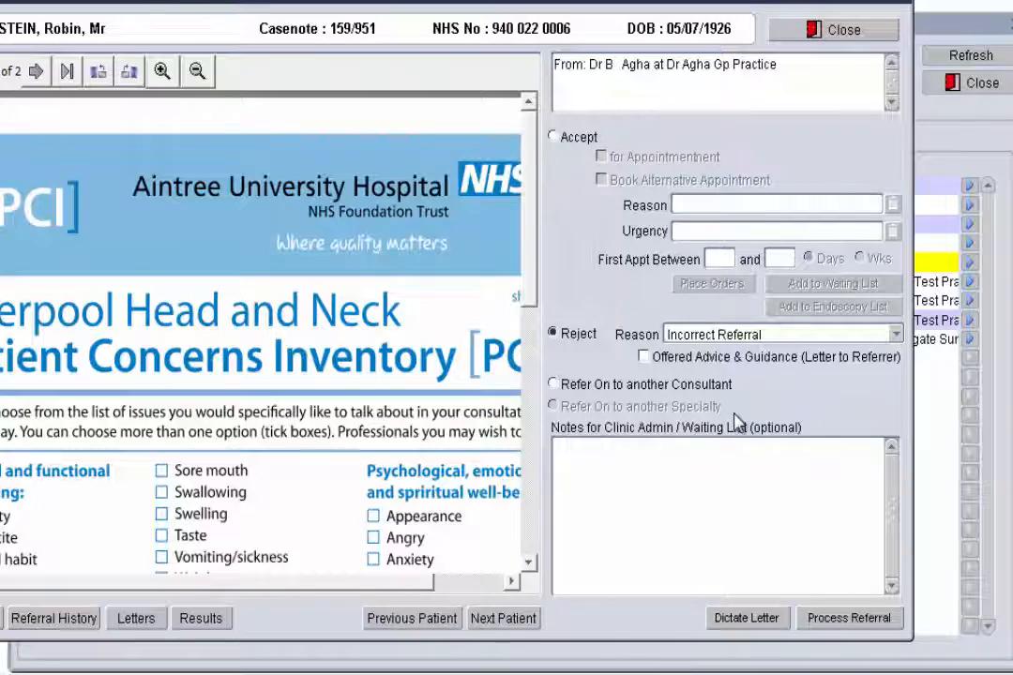
type("Insufficient information on referral.")
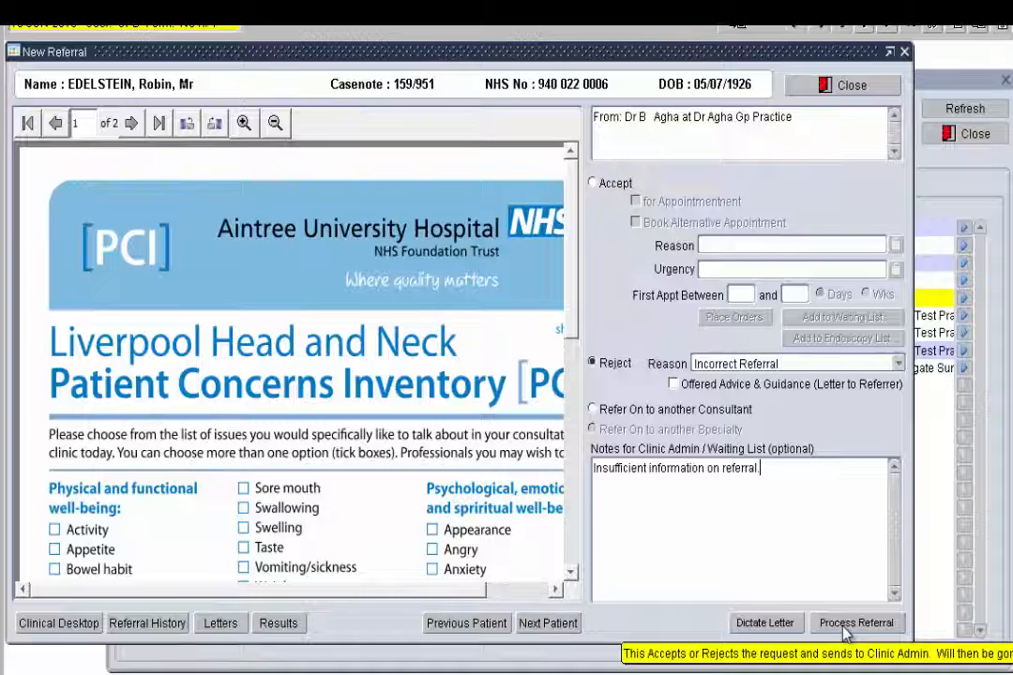
left_click(843, 626)
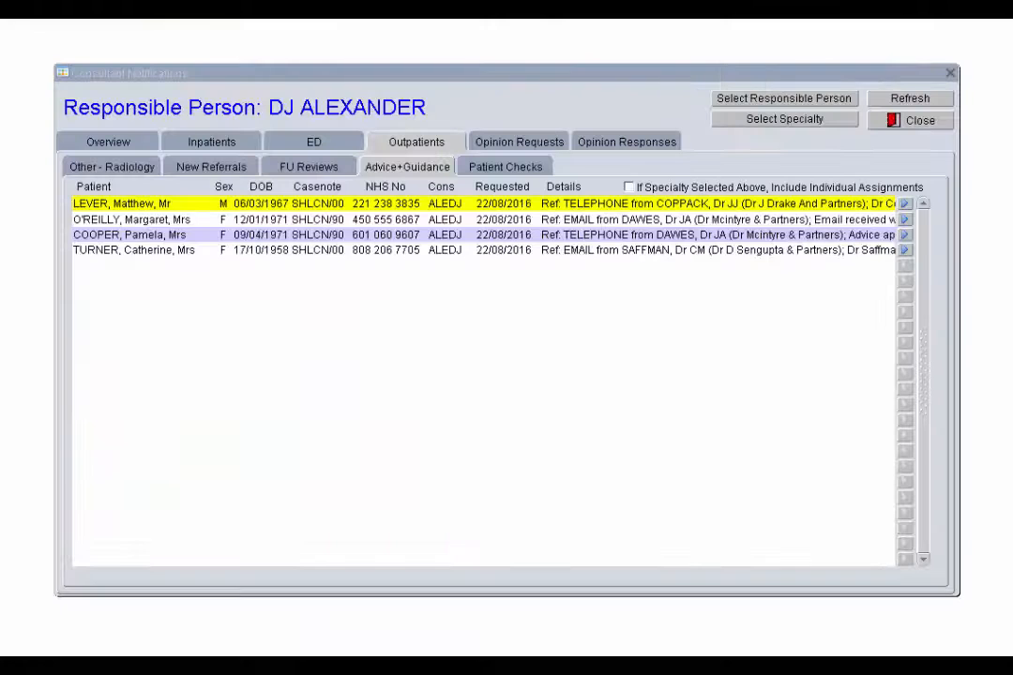
View the first telephone request in the Advice+Guidance list, close it and open the second request, received by email.
left_click(903, 205)
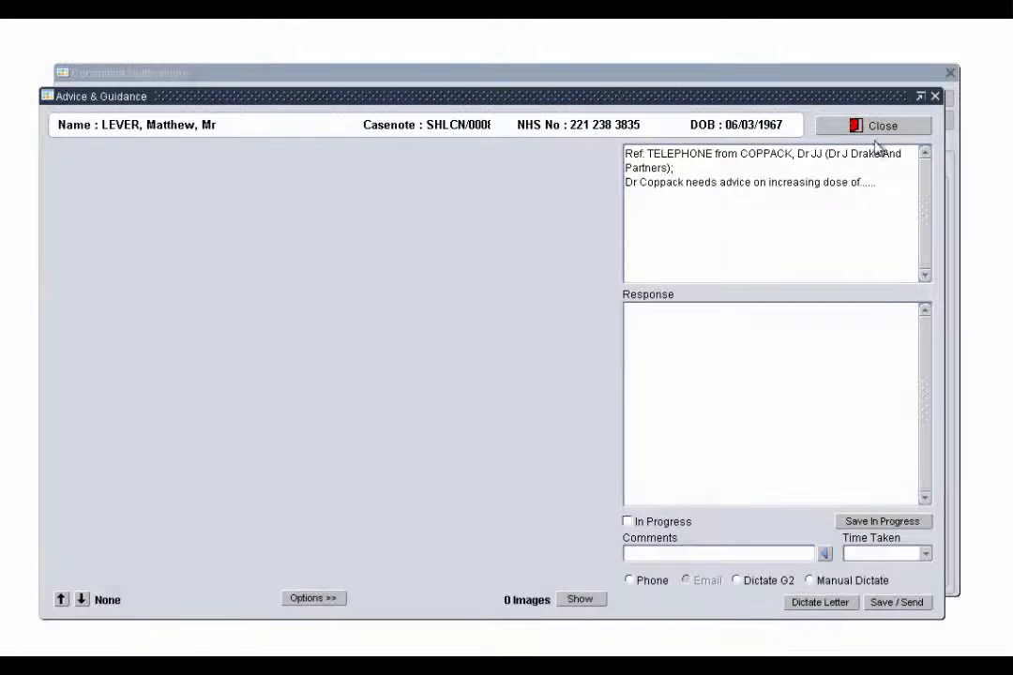
left_click(872, 131)
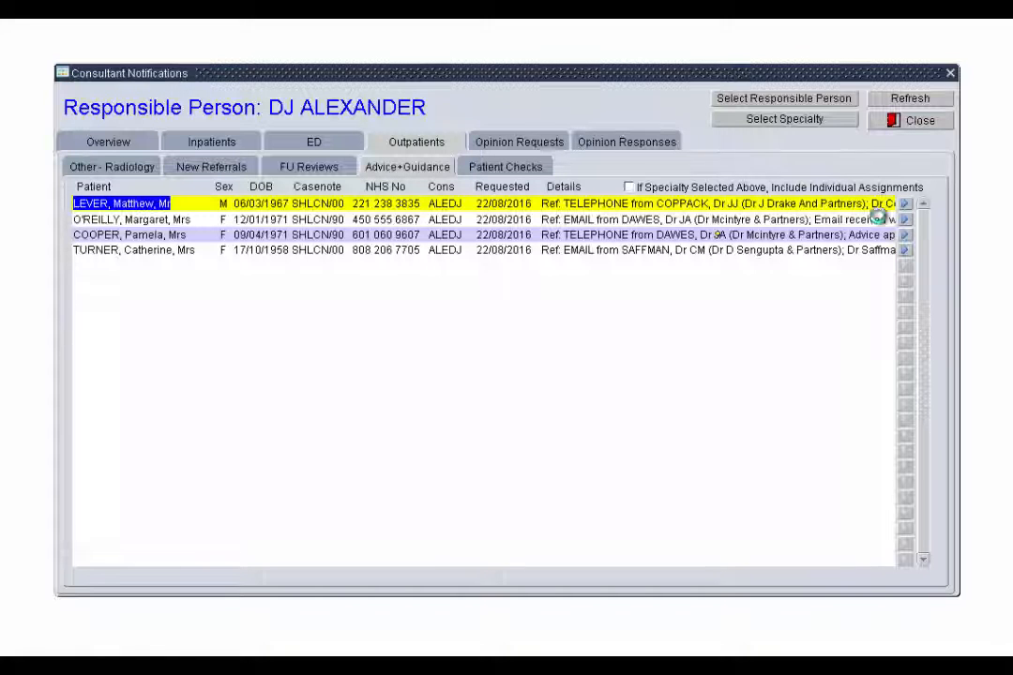
left_click(904, 219)
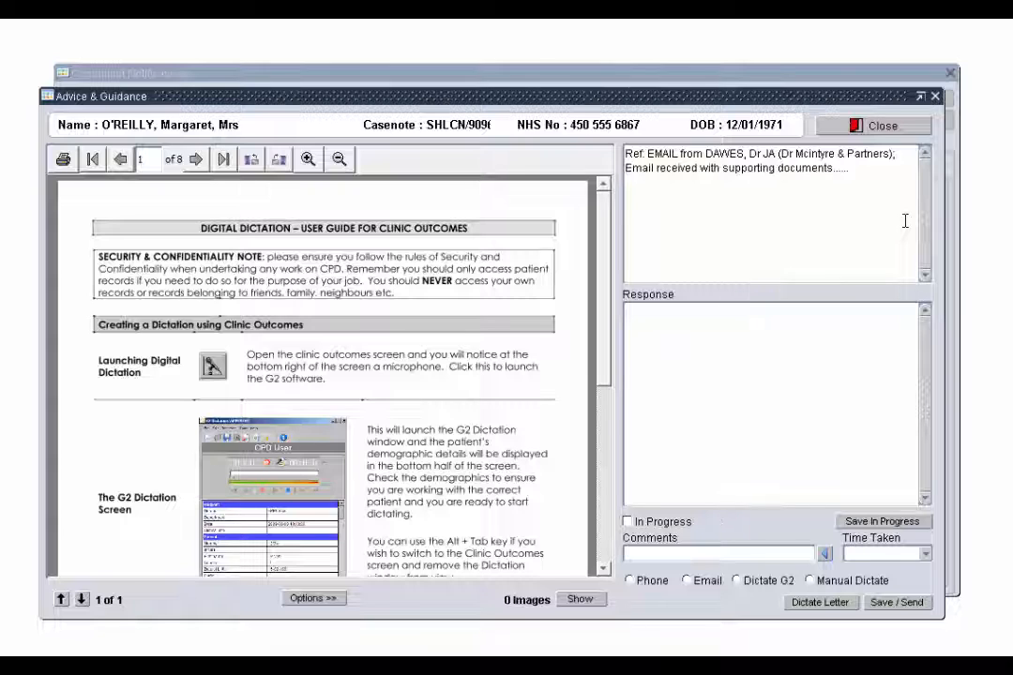
View the additional actions offered for the email advice request, then dismiss the list without choosing one.
left_click(316, 598)
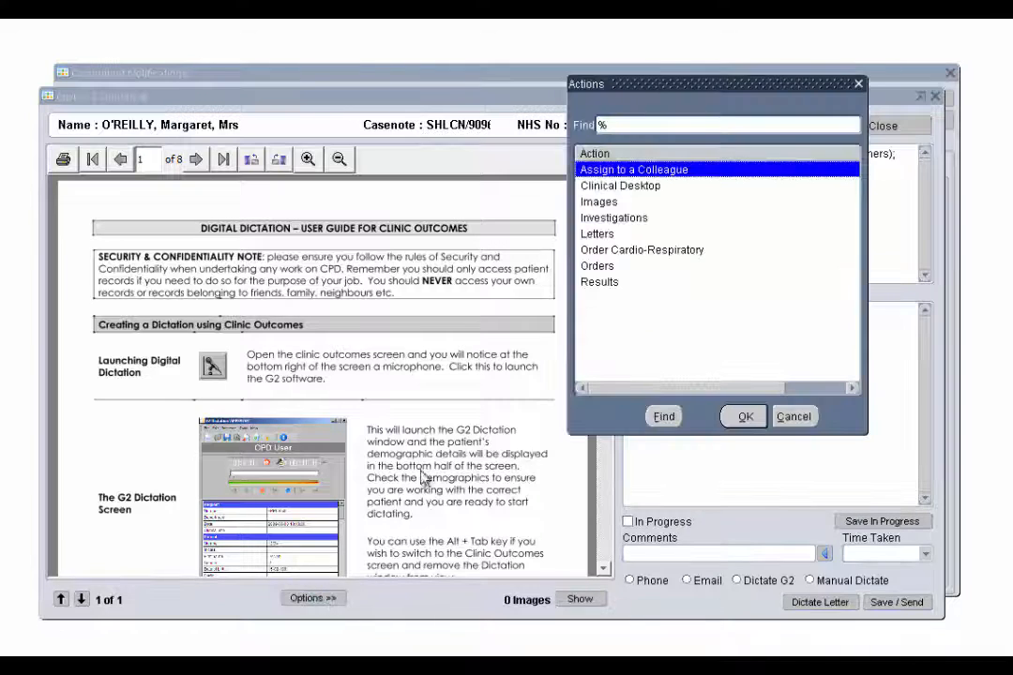
left_click_drag(642, 86, 420, 148)
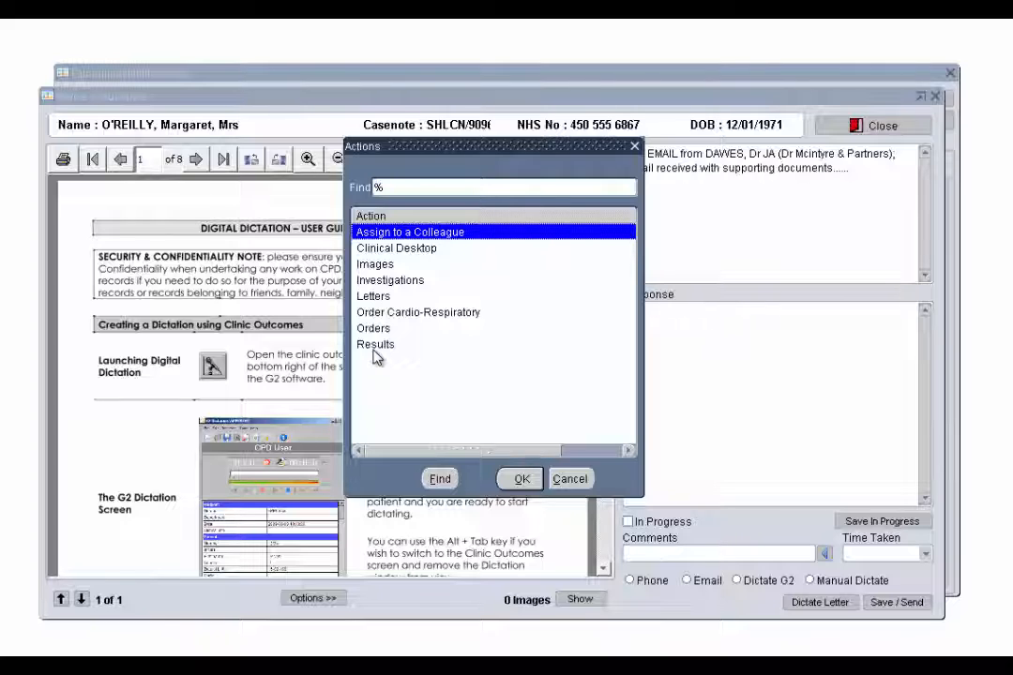
left_click(567, 479)
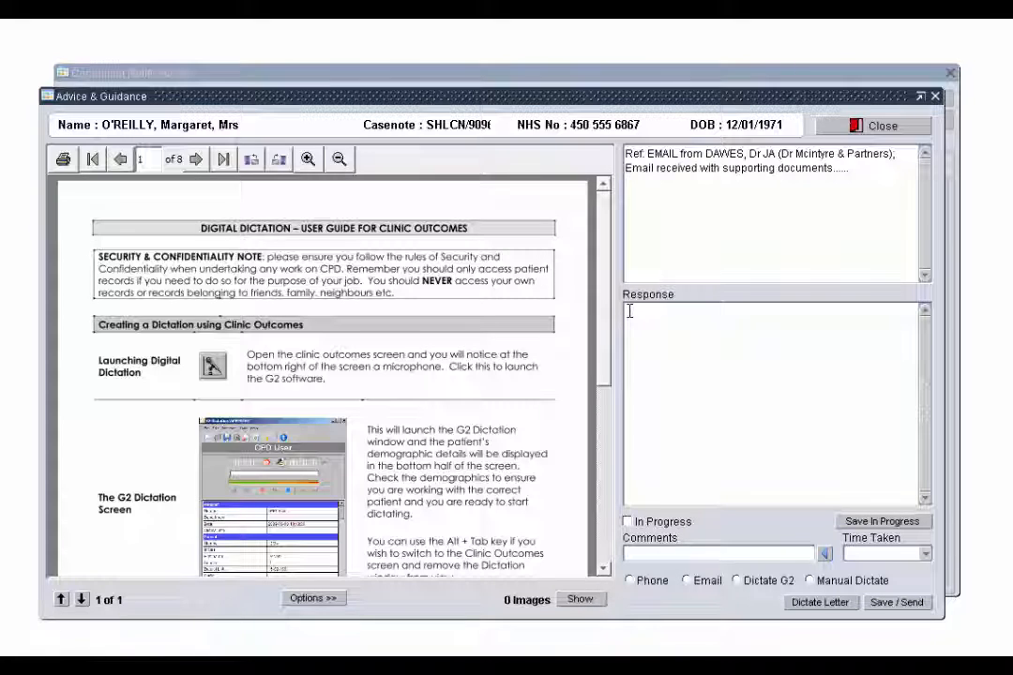
Enter "Response here" as the response to the email request and set the response method to Manual Dictate.
type("Response ")
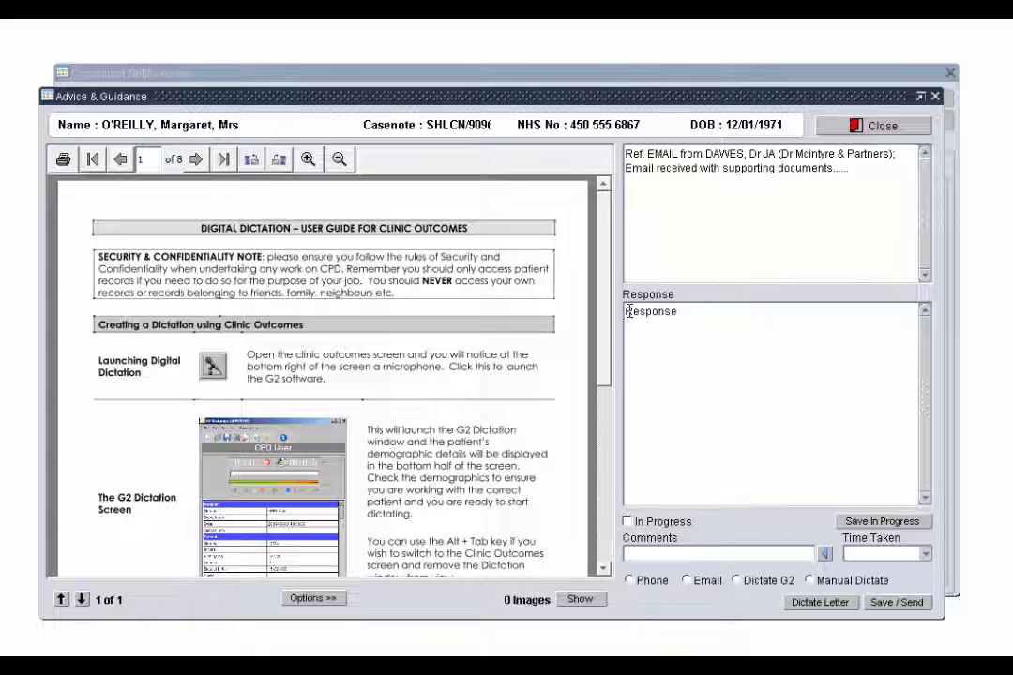
type("here")
left_click(633, 581)
left_click(687, 584)
left_click(737, 582)
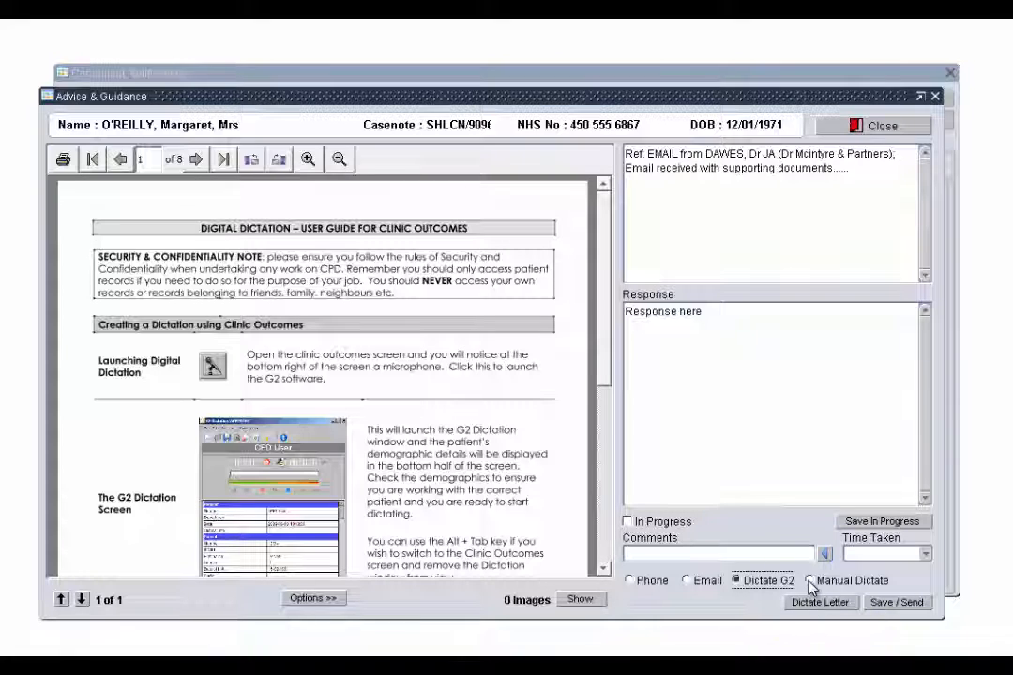
left_click(811, 581)
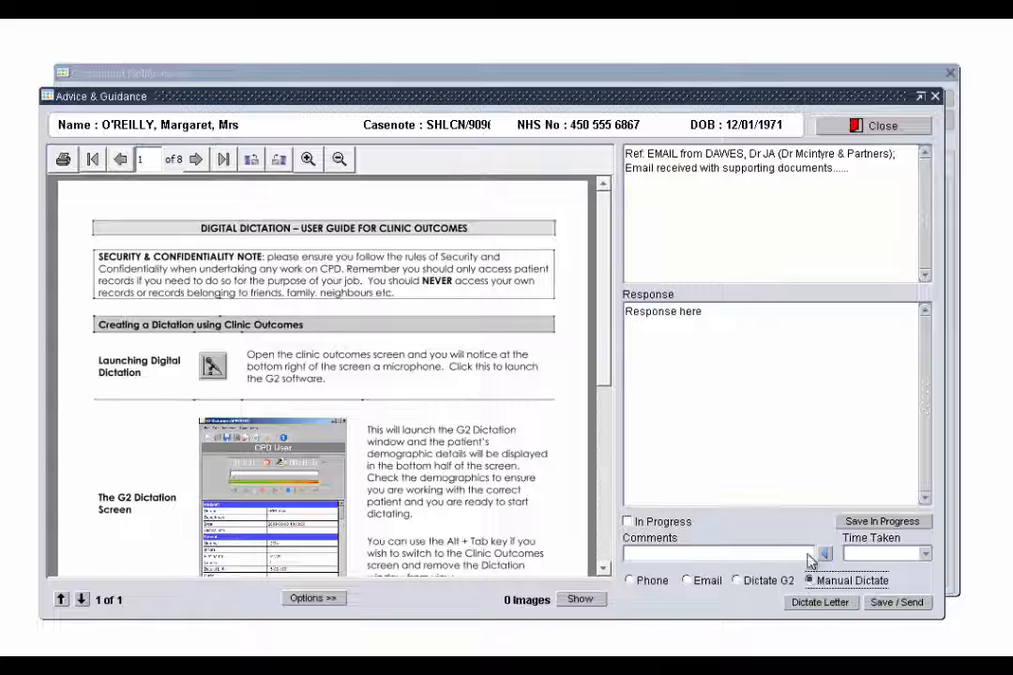
Replace the response text of the email request with "Letter Dictated".
left_click(723, 322)
left_click(625, 311)
left_click_drag(625, 311, 854, 325)
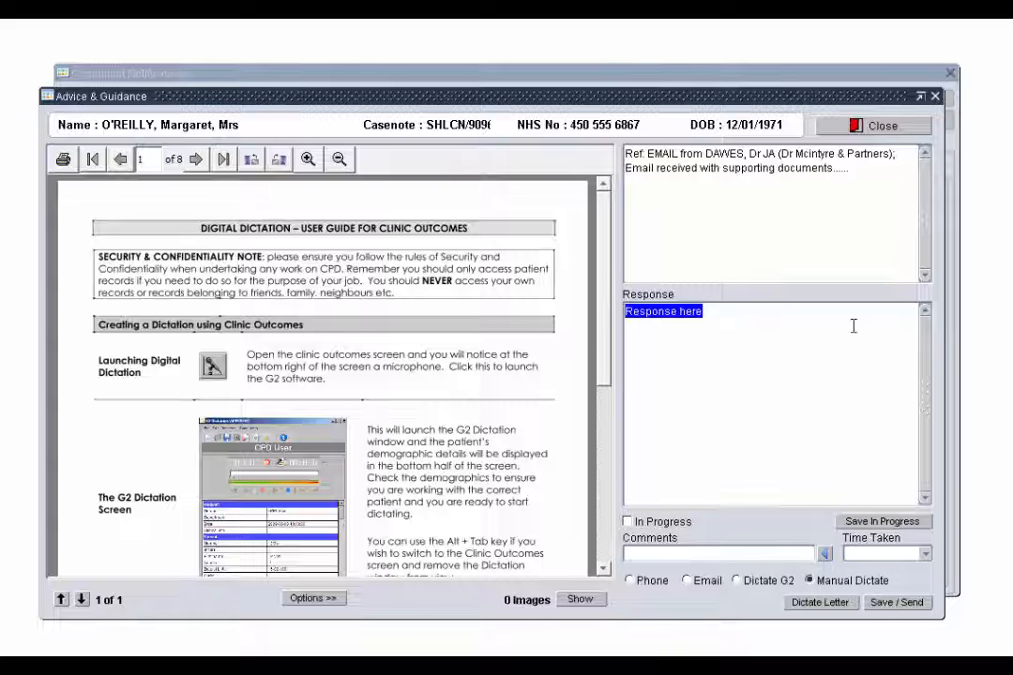
type("Let")
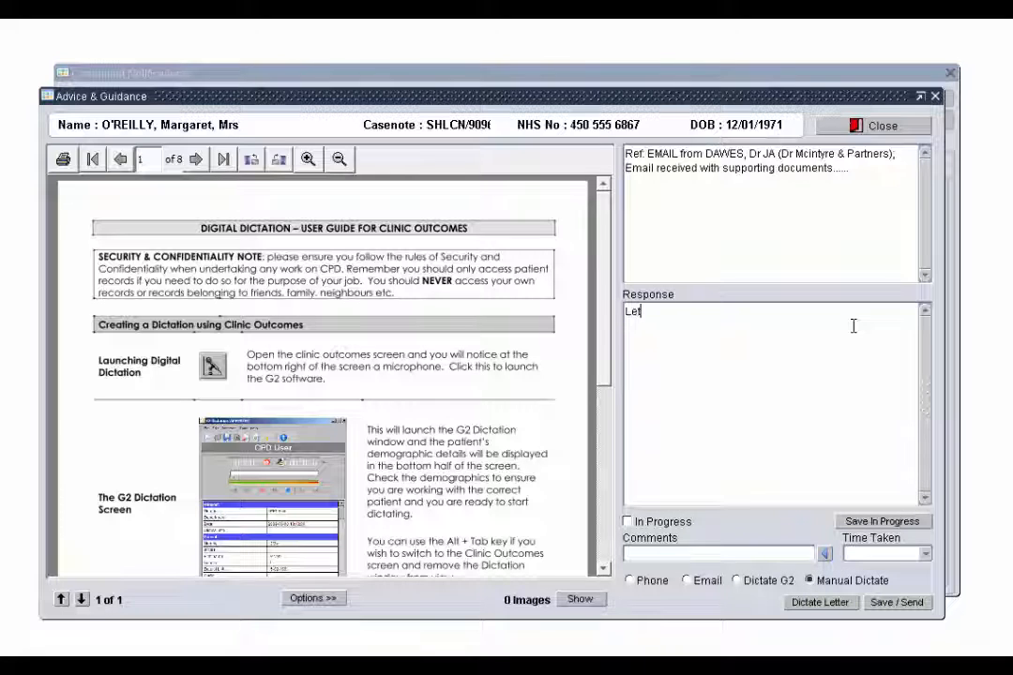
type("ter Dictate")
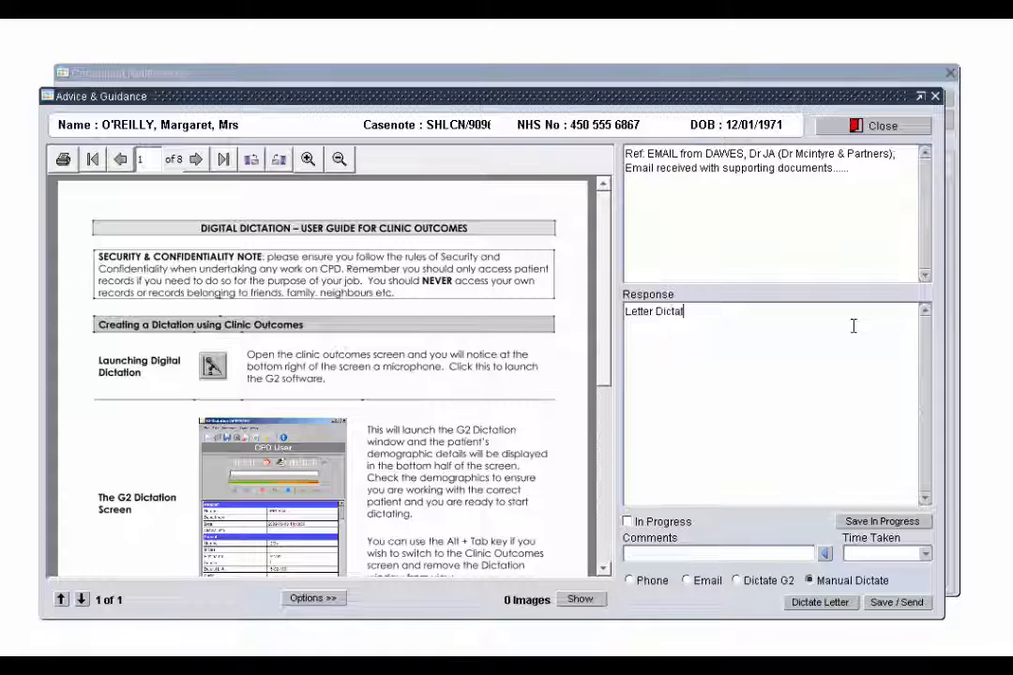
type("d")
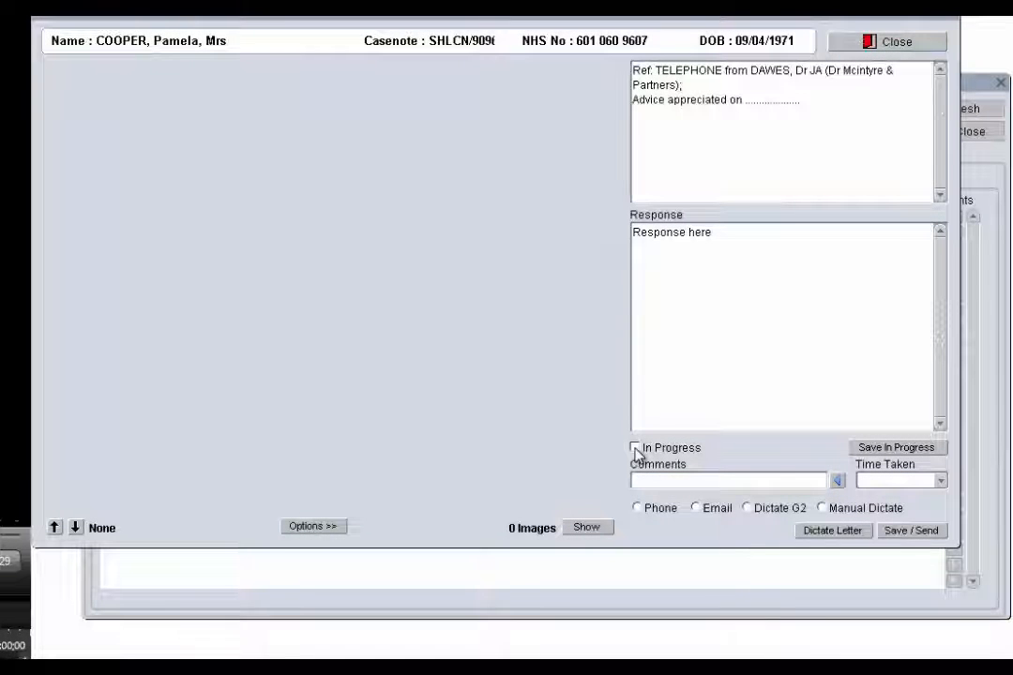
Mark the third advice request, received by telephone, as In Progress and set its time taken to 0-5 Minutes.
left_click(635, 448)
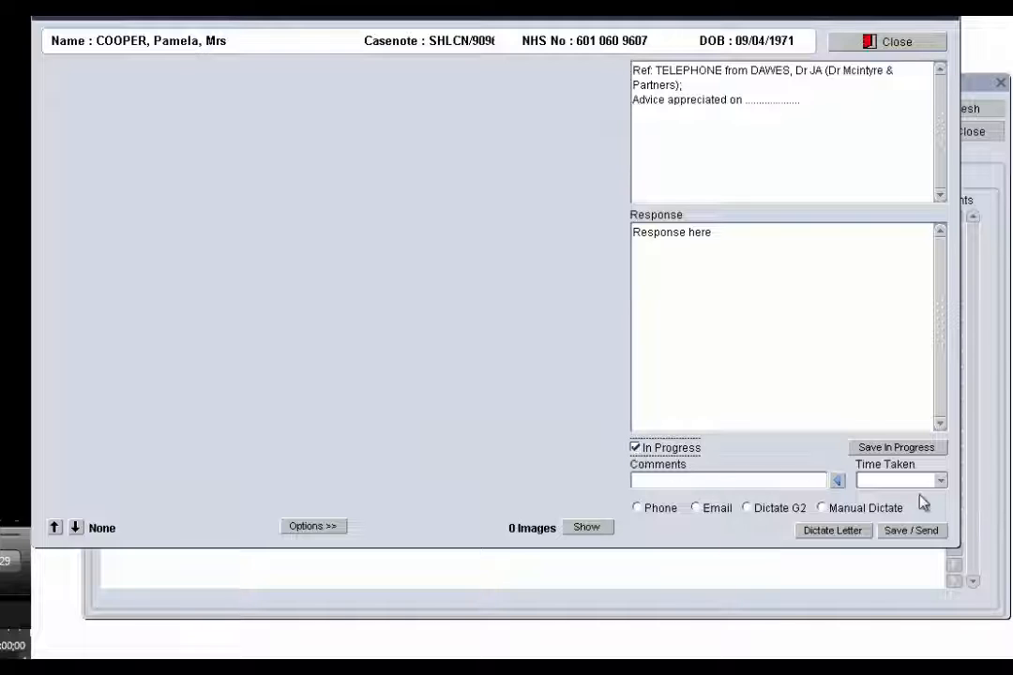
left_click(941, 483)
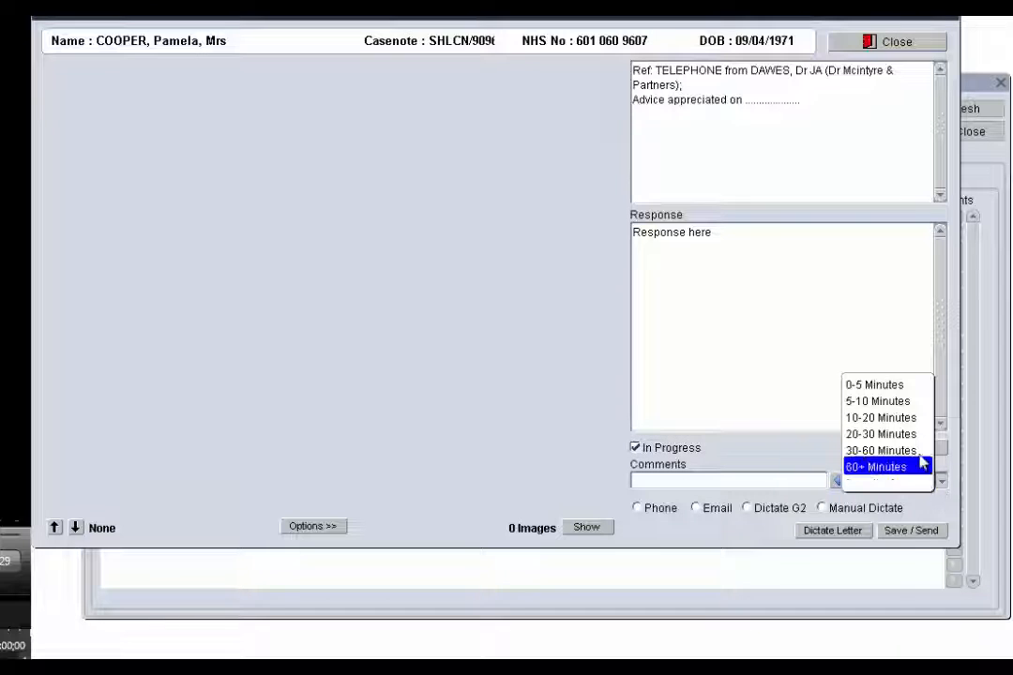
left_click(906, 386)
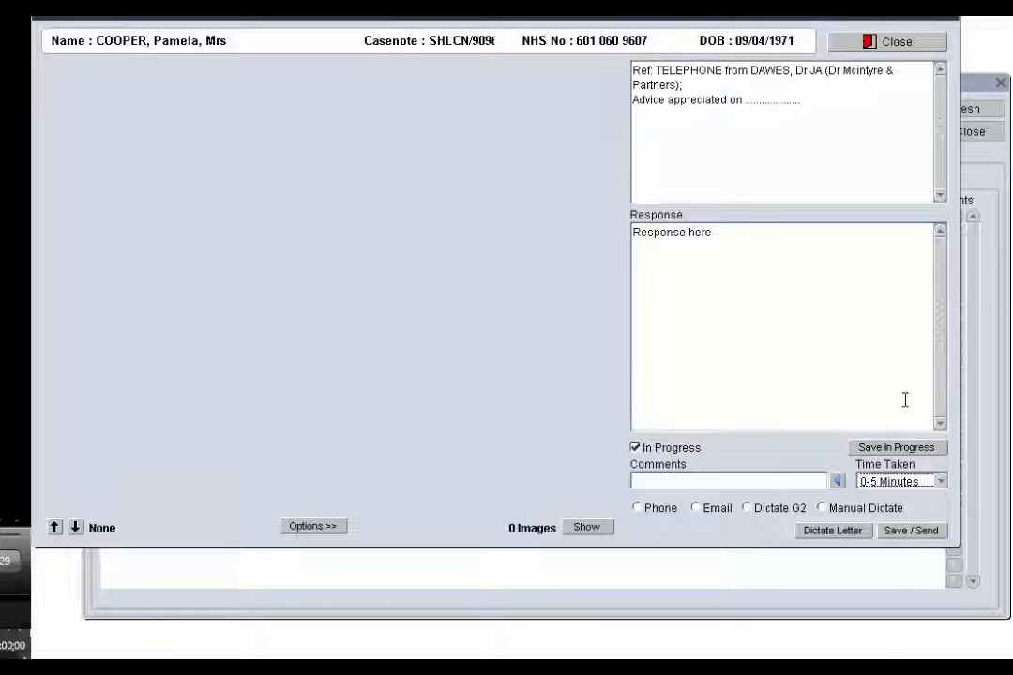